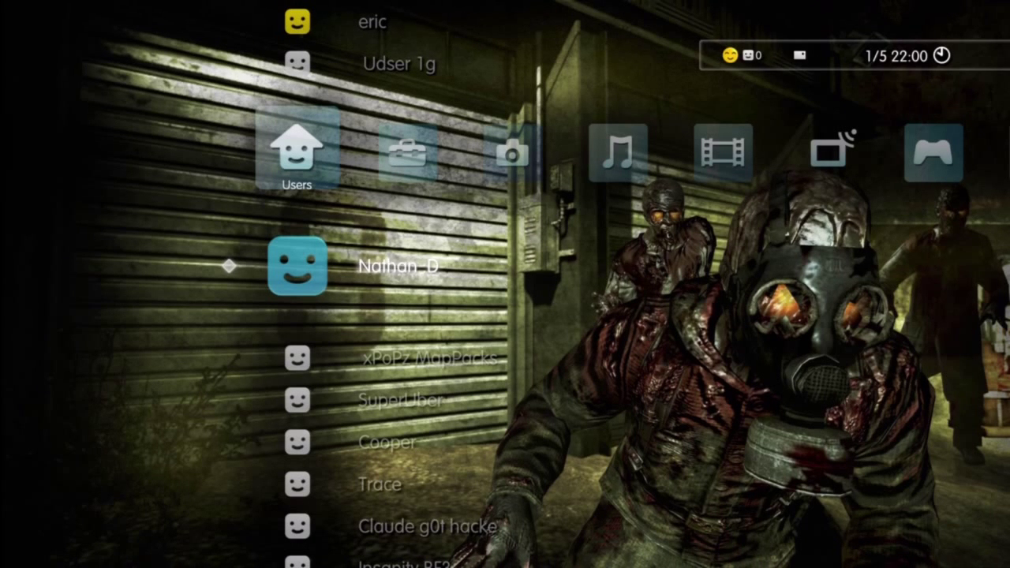
- Scroll right past the Users column toward the PlayStation Network and Friends categories
key("Right")
key("Right")
key("Right")
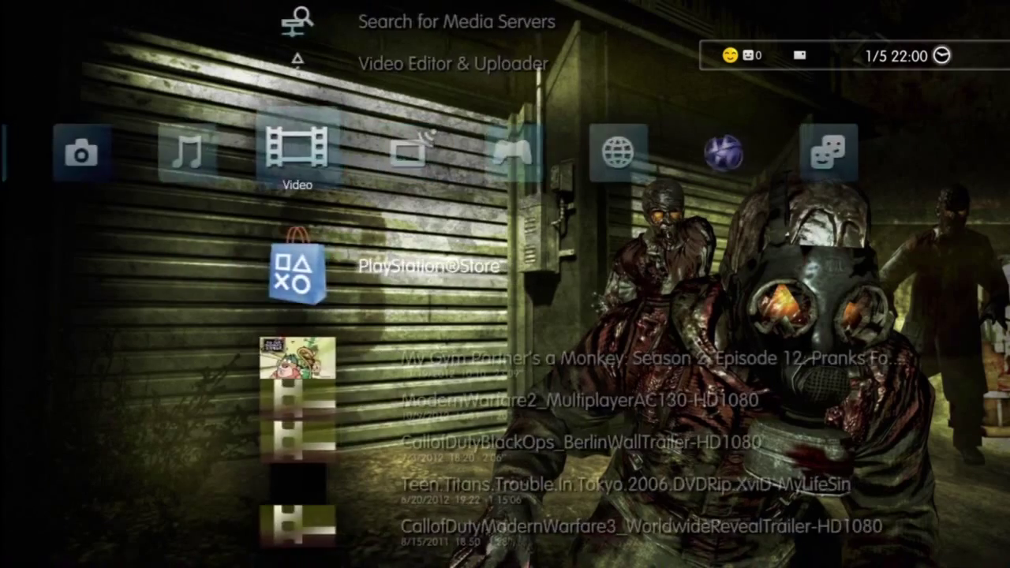
key("Left")
key("Left")
key("Left")
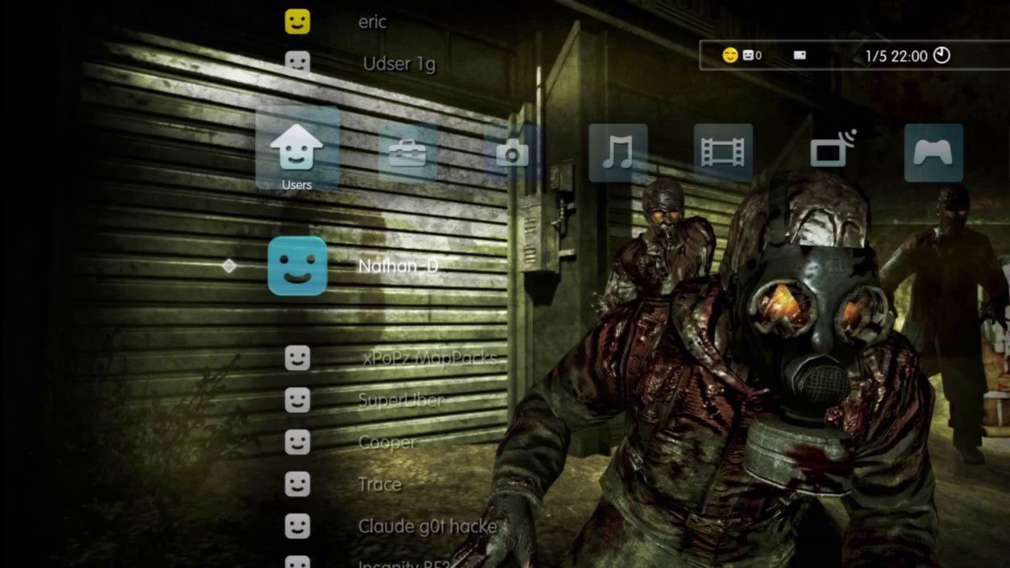
key("Right")
key("Right")
key("Right")
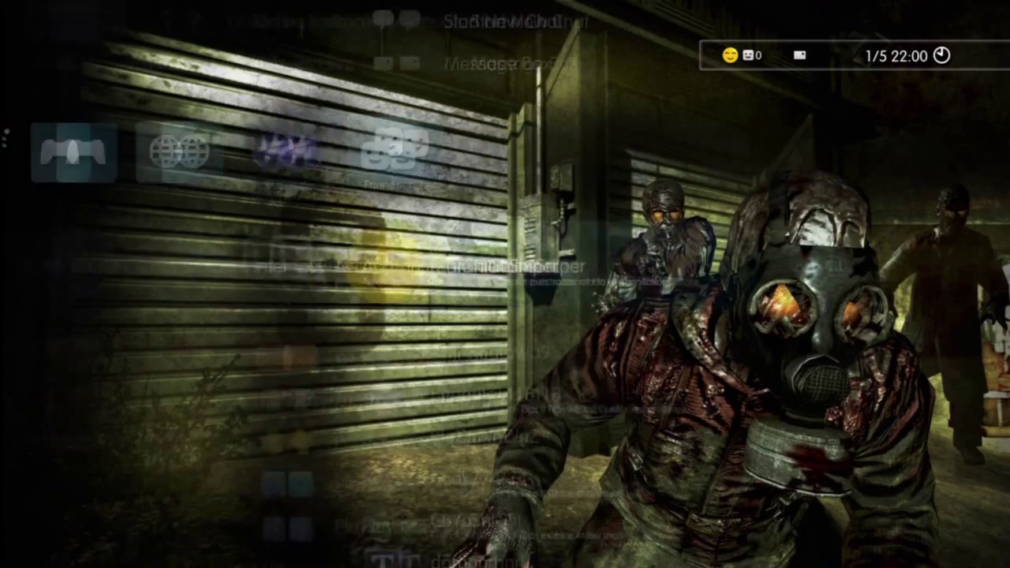
- Open the Comment option from your own profile's options menu and start editing it
key("Menu")
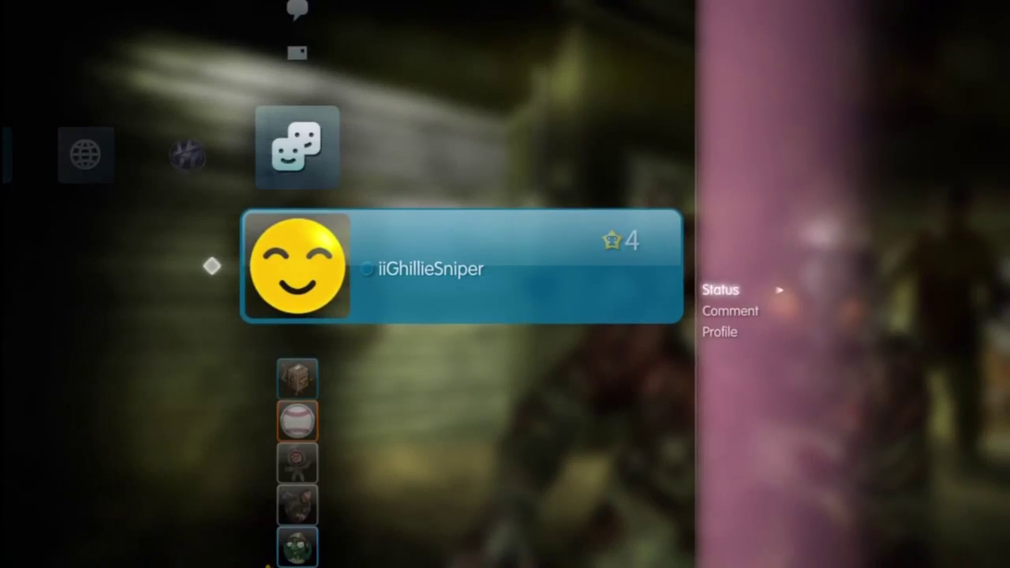
key("Down")
key("Return")
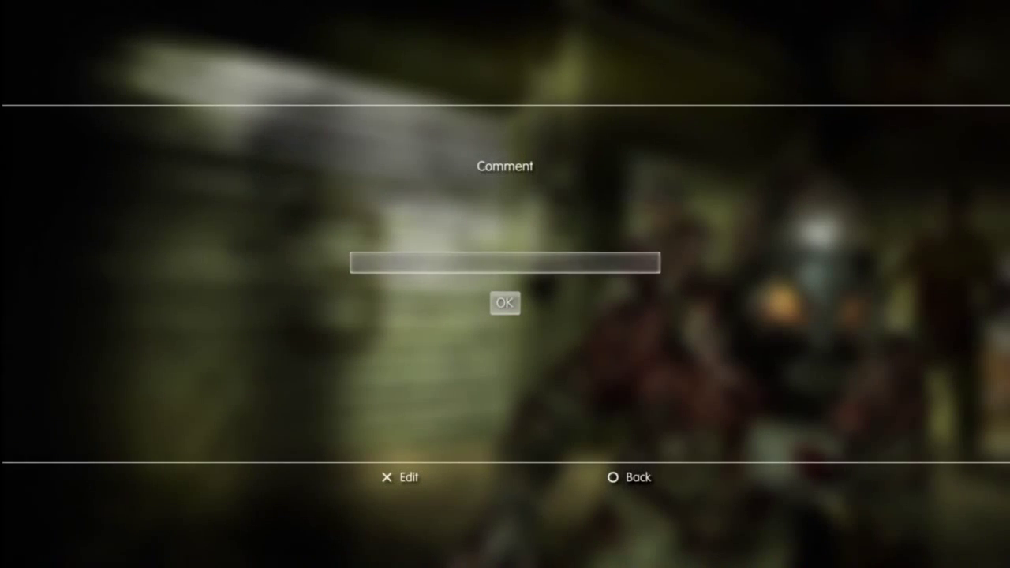
key("Return")
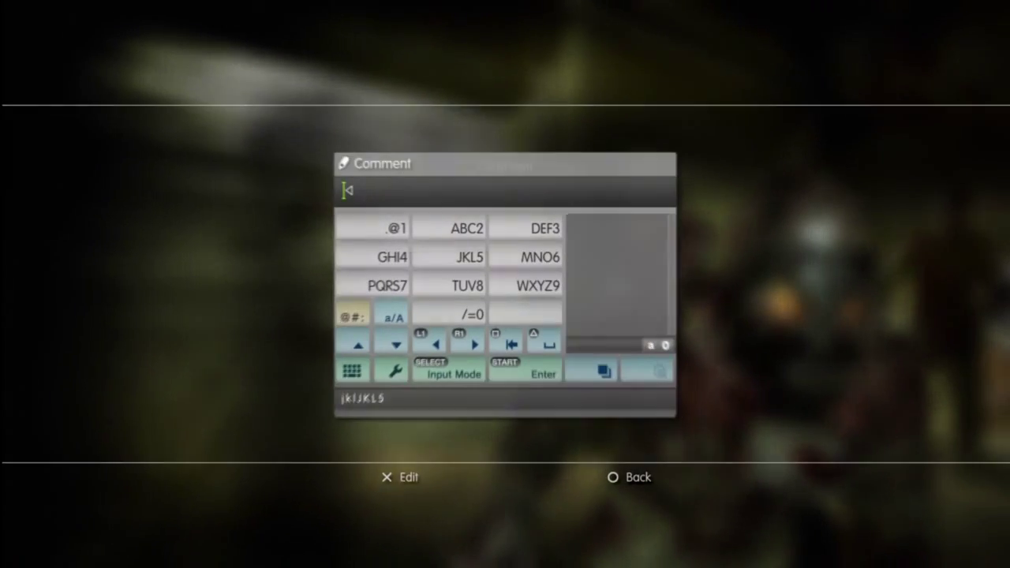
- Switch the on-screen keyboard to full QWERTY layout, then back to the phone-style keypad
key("Left")
key("Down")
key("Down")
key("Down")
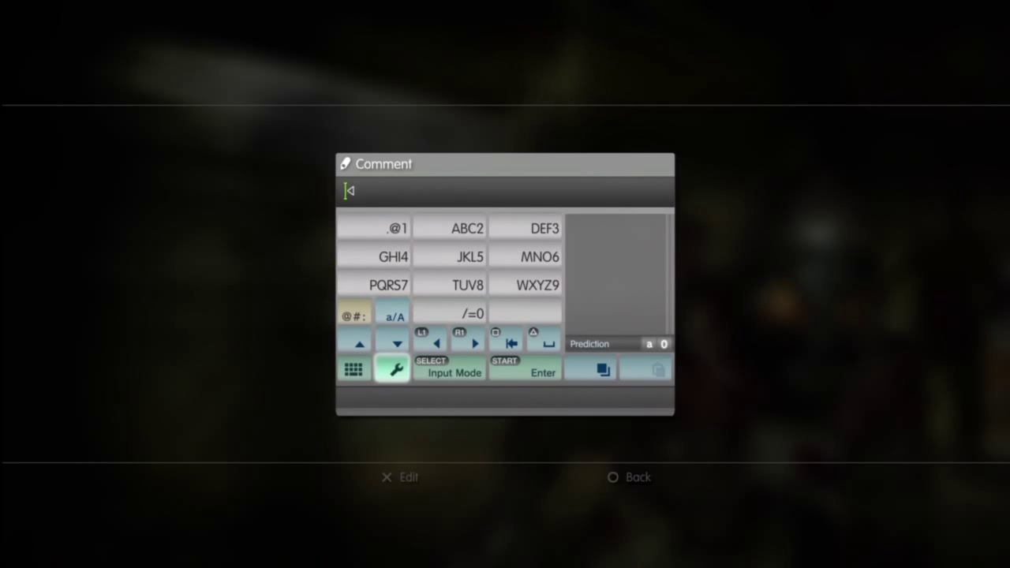
key("Return")
key("Down")
key("Down")
key("Down")
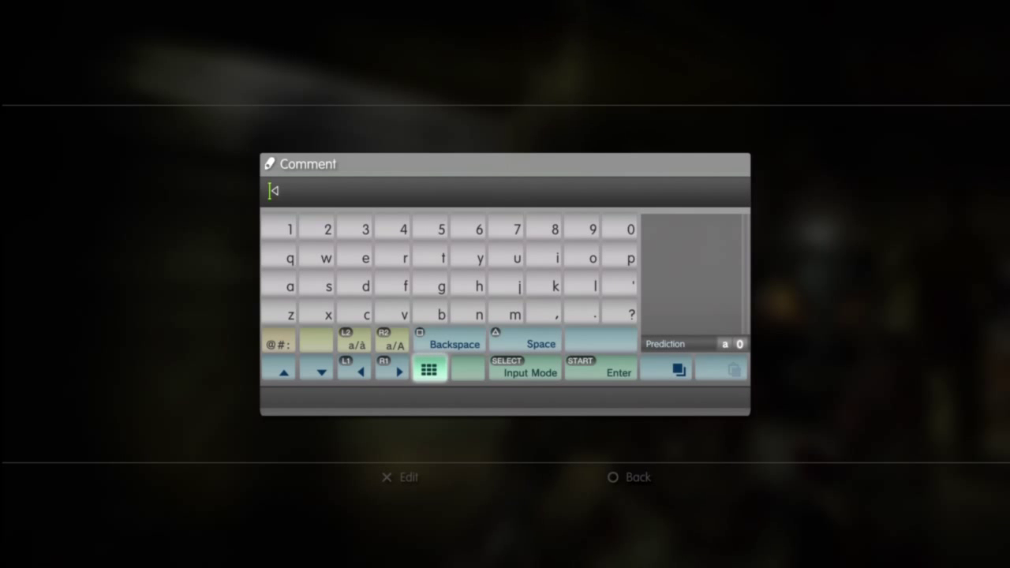
key("Return")
- Set the keypad input mode to multi-tap
key("Down")
key("Down")
key("Down")
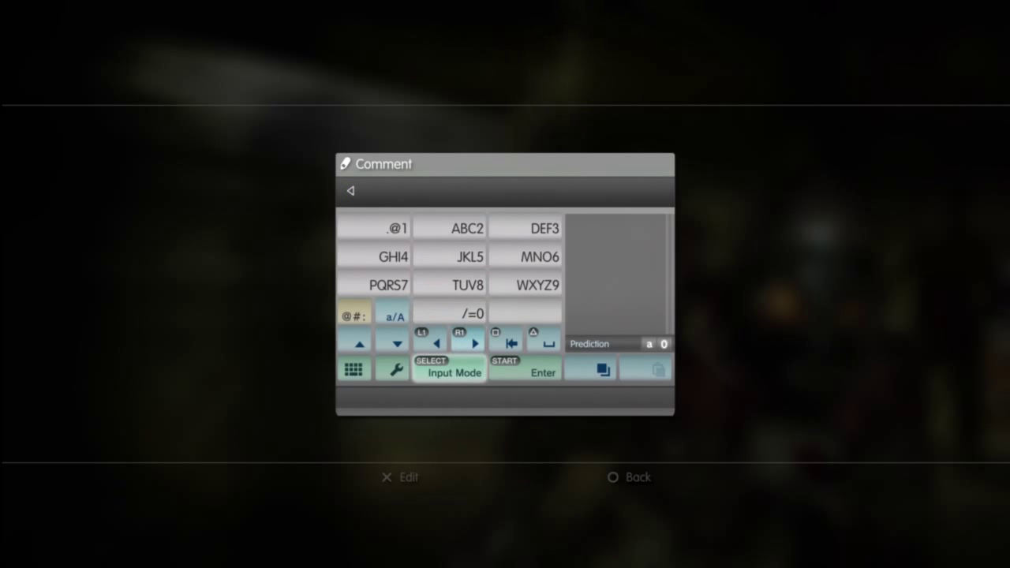
key("Left")
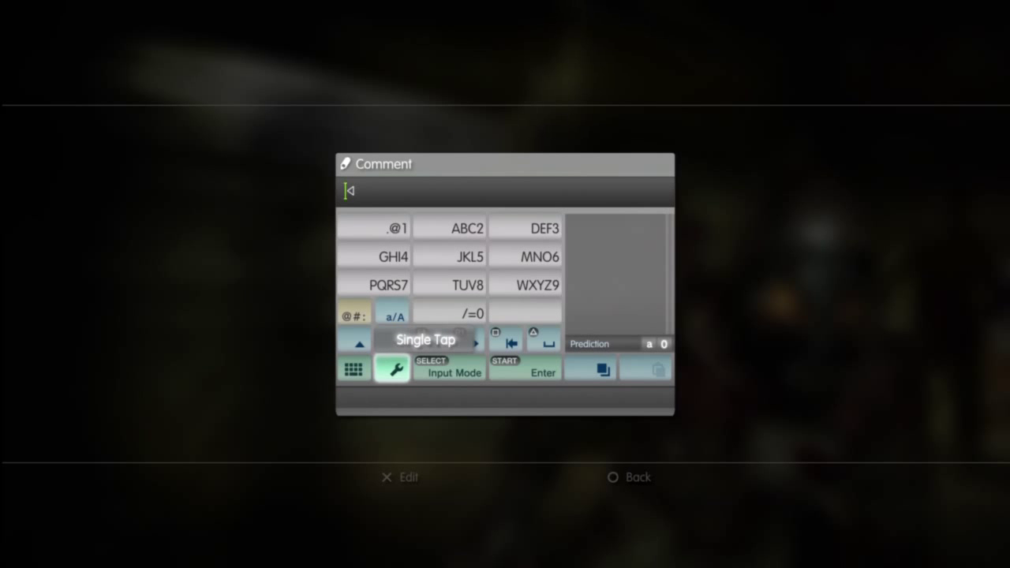
key("Return")
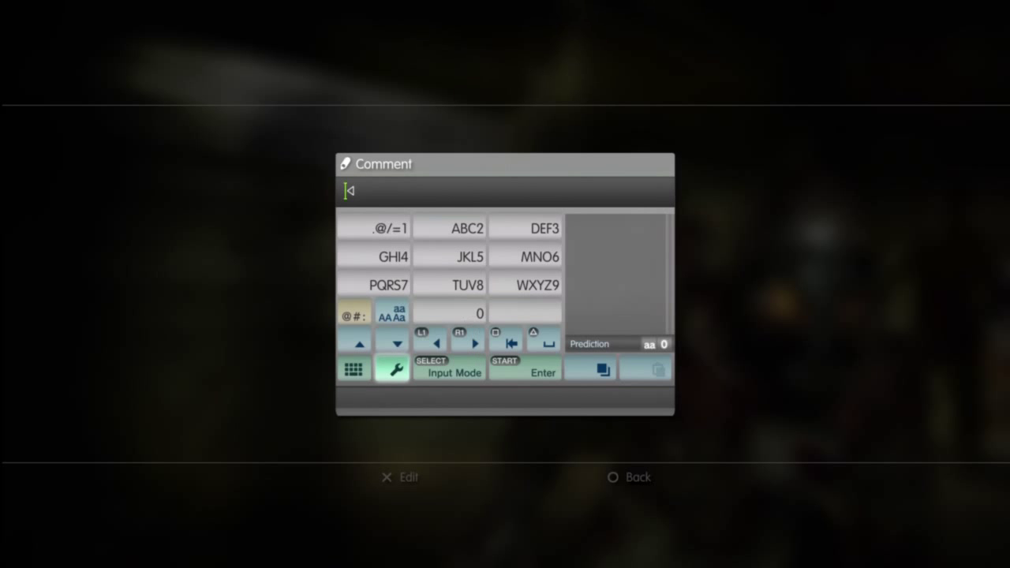
key("Up")
key("Up")
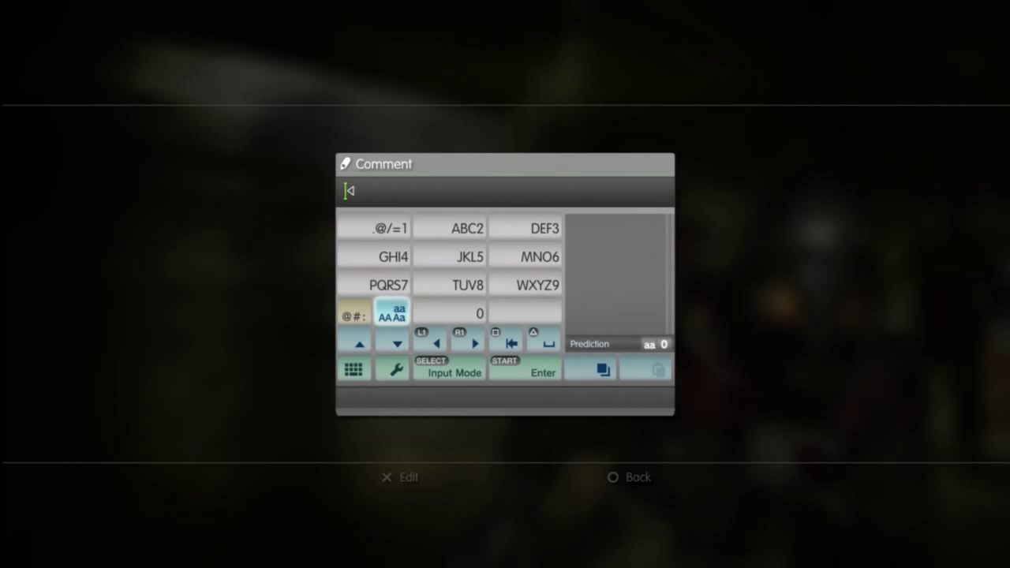
- Enter three dots '...' as the profile comment and confirm it
key("Up")
key("Up")
key("Up")
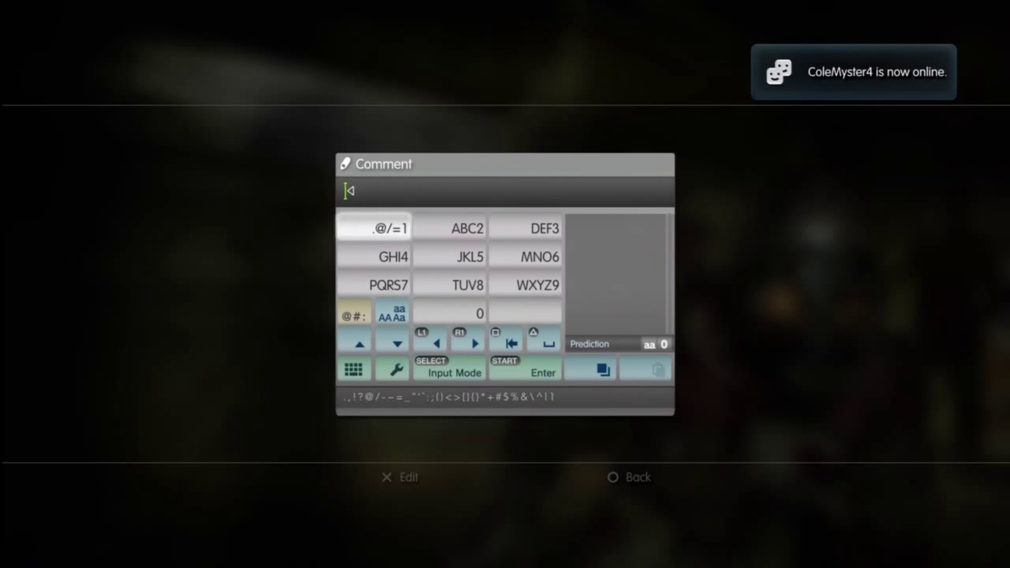
key("Return")
key("Return")
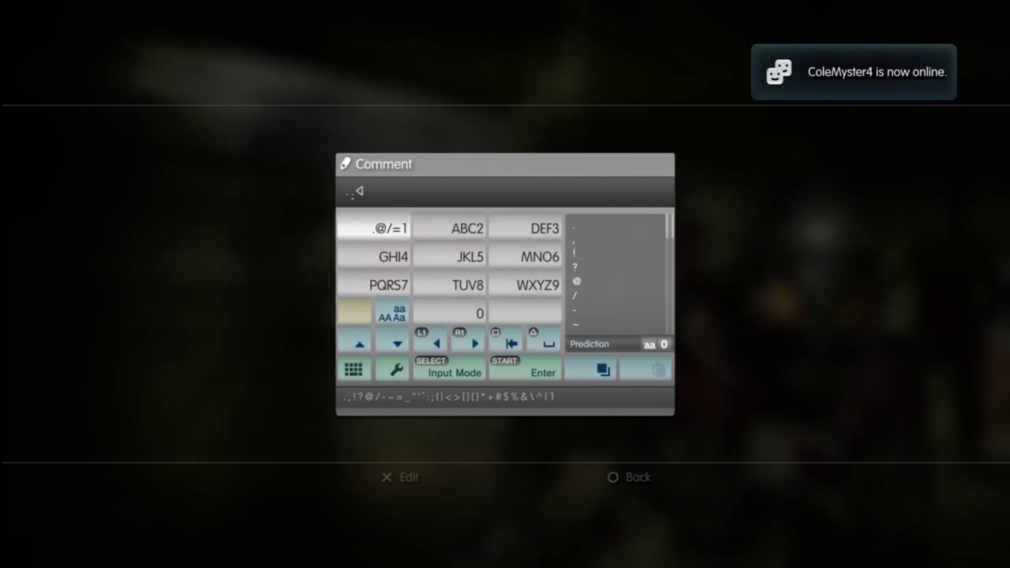
key("Return")
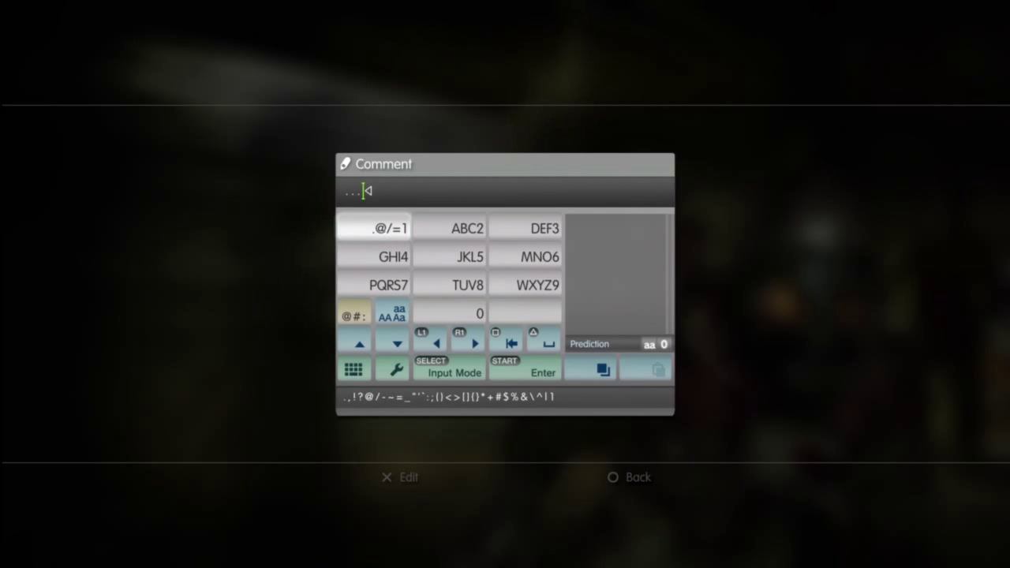
key("Return")
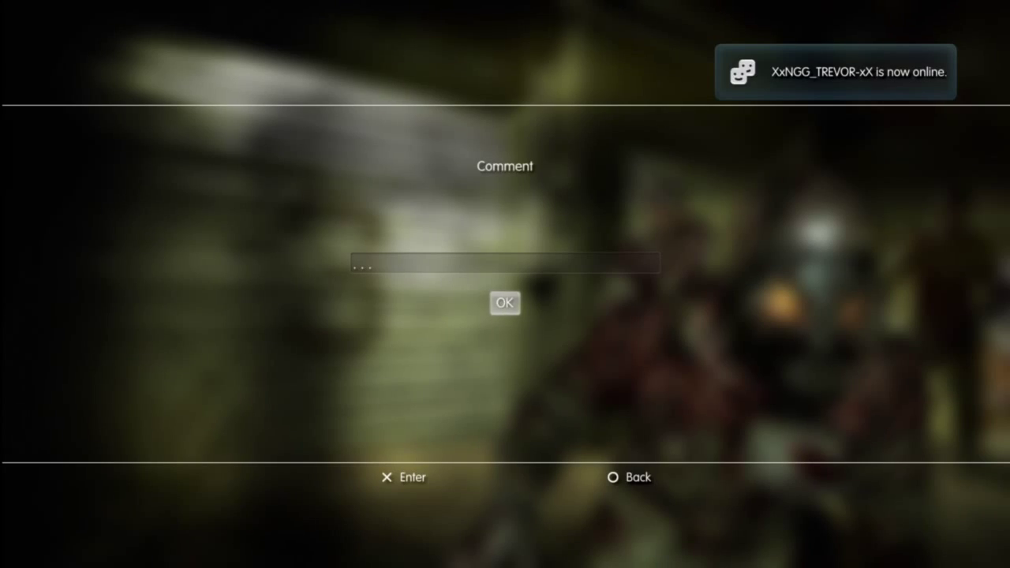
key("Return")
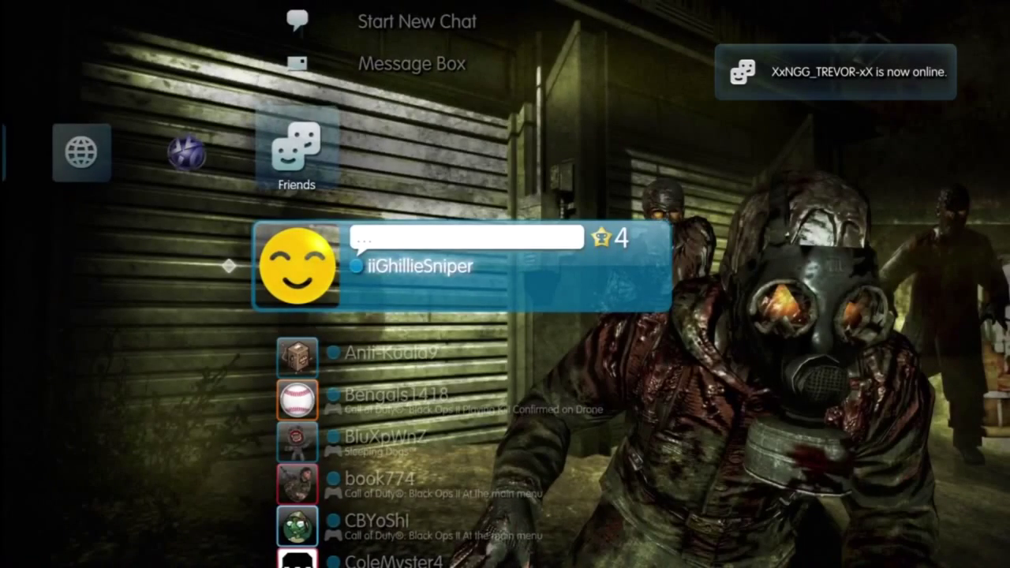
- Sign out of PlayStation Network from the account options and begin signing back in
key("Left")
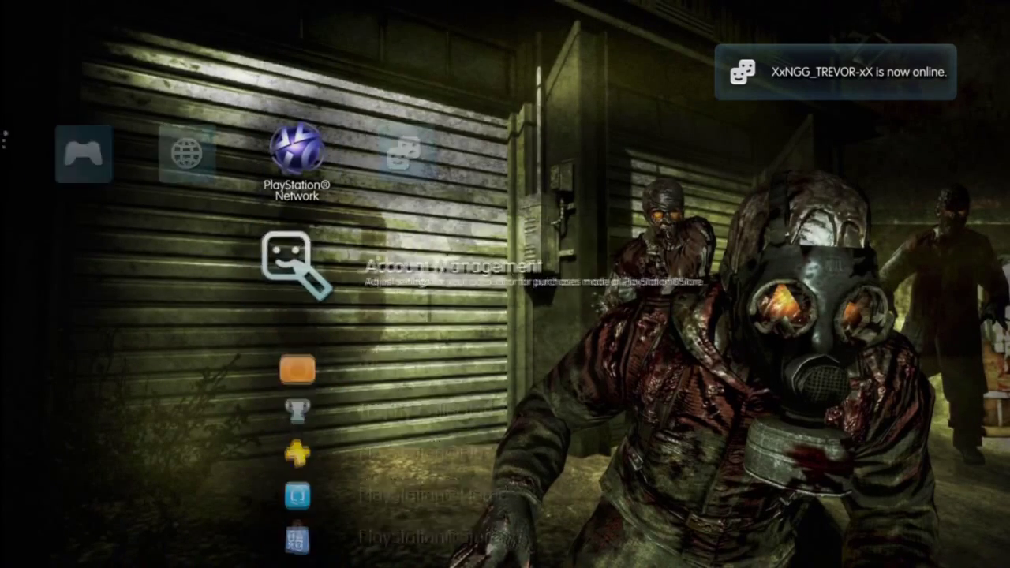
key("Menu")
key("Return")
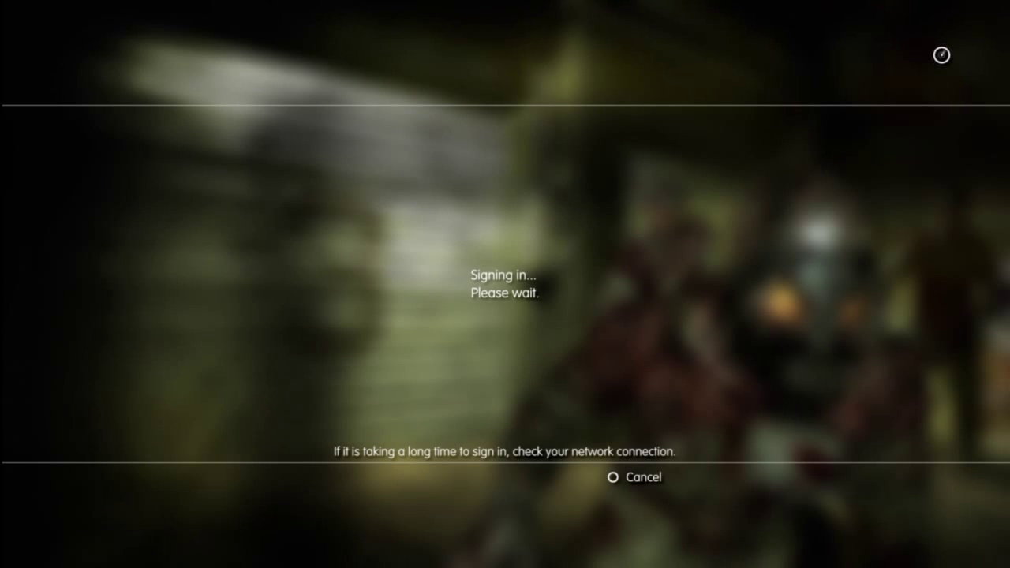
- Resubmit the PSN sign-in form and let the sign-in complete
key("Escape")
key("Return")
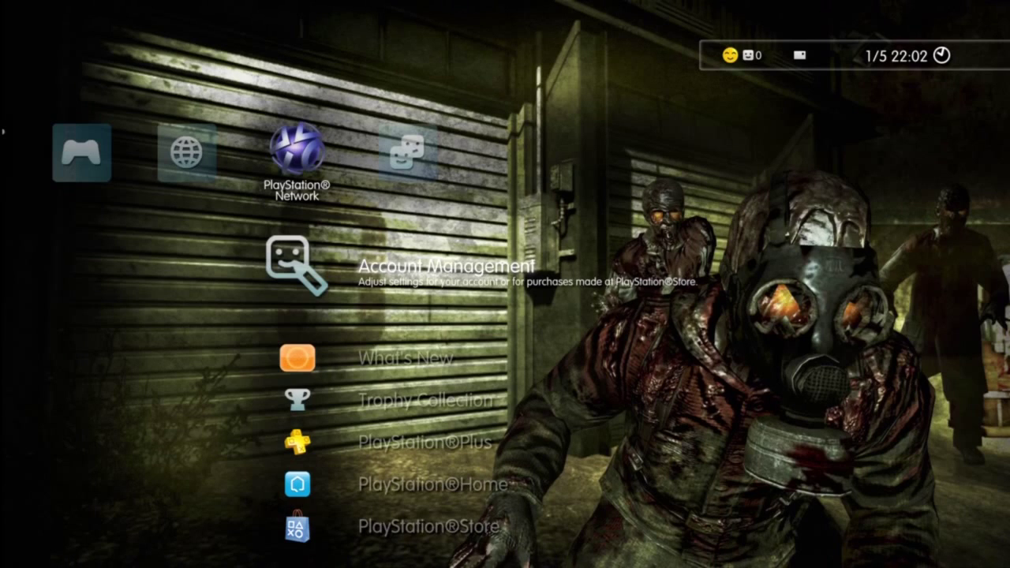
- Go to Friends, open the Message Box and create a new message
key("Right")
key("Down")
key("Up")
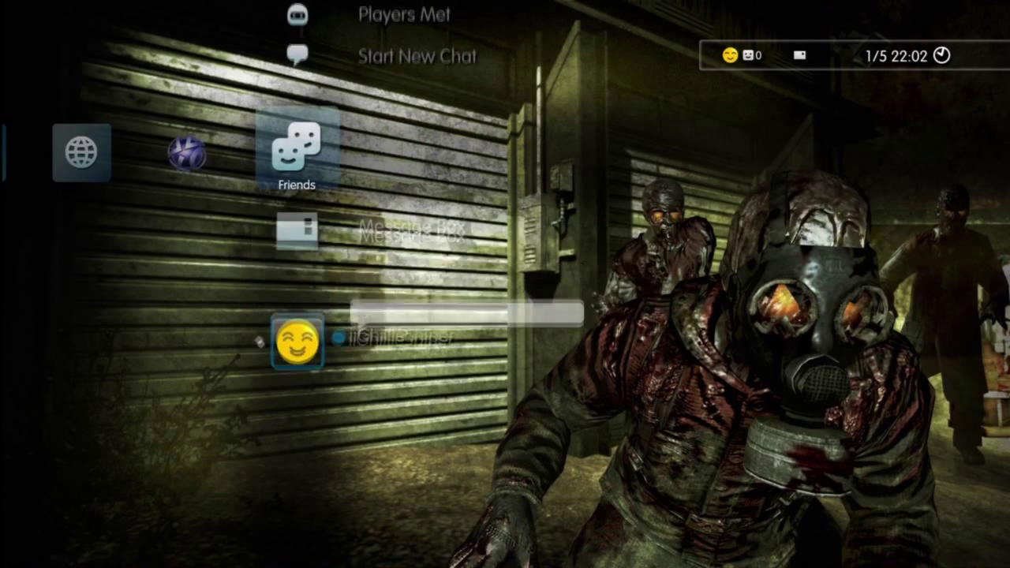
key("Up")
key("Up")
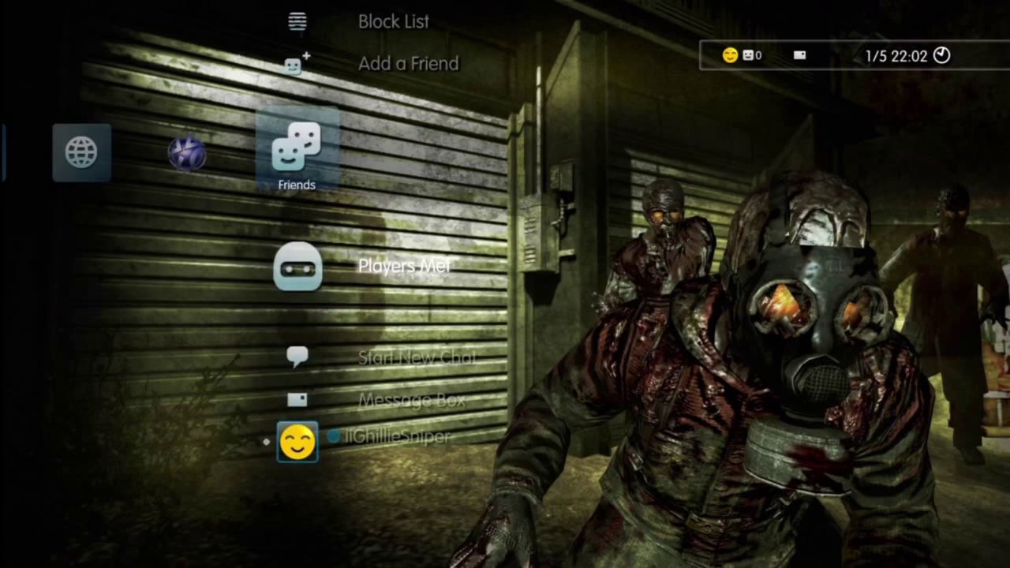
key("Down")
key("Down")
key("Down")
key("Up")
key("Up")
key("Up")
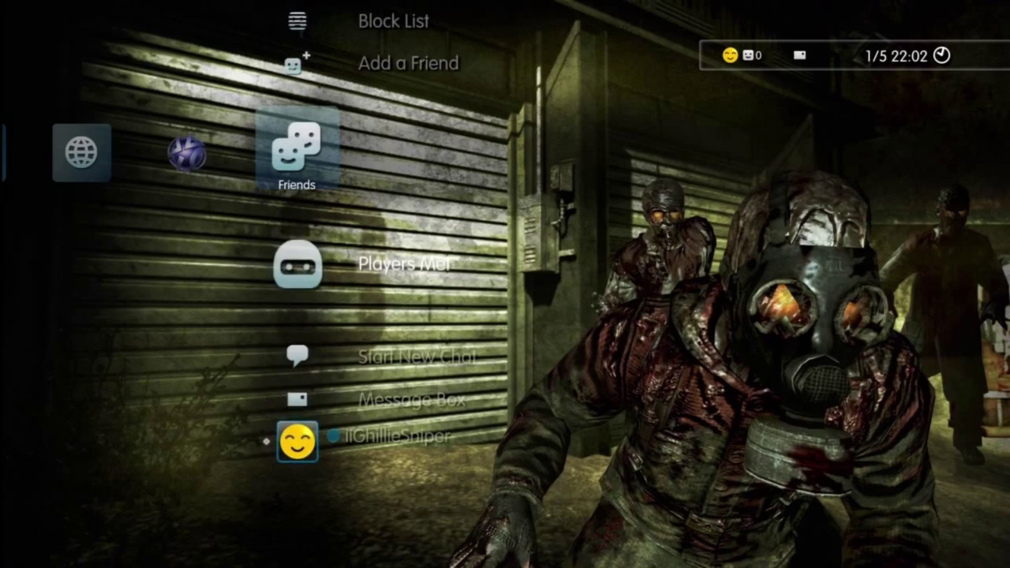
key("Up")
key("Down")
key("Down")
key("Down")
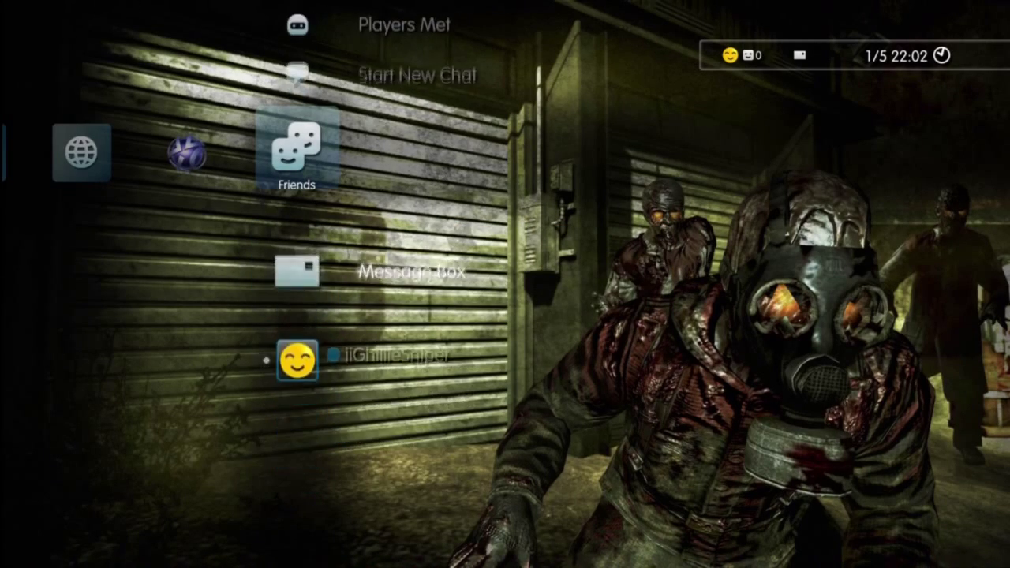
key("Return")
key("Return")
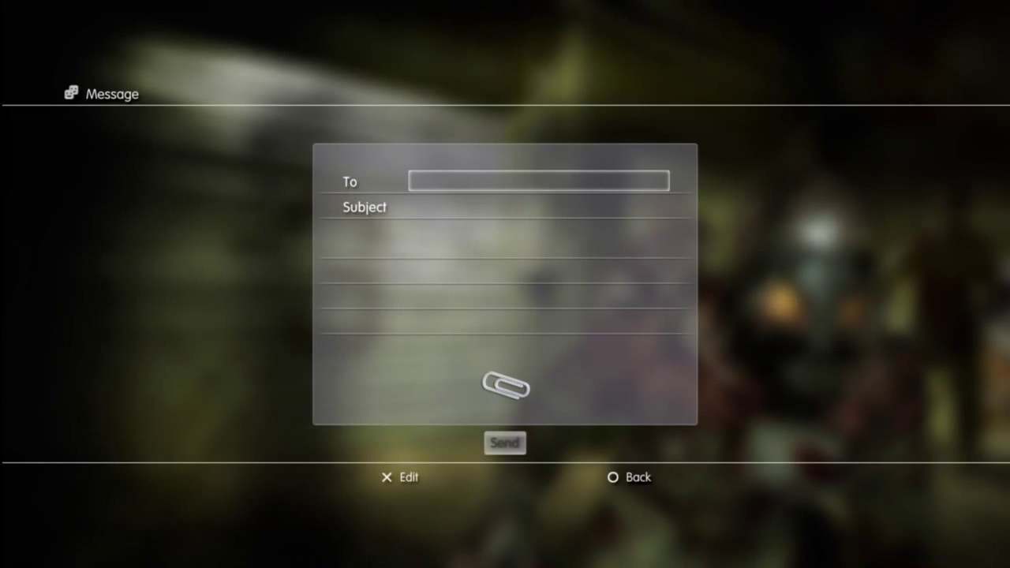
- Choose manual Online ID entry for the recipient and switch to the full QWERTY keyboard
key("Return")
key("Down")
key("Return")
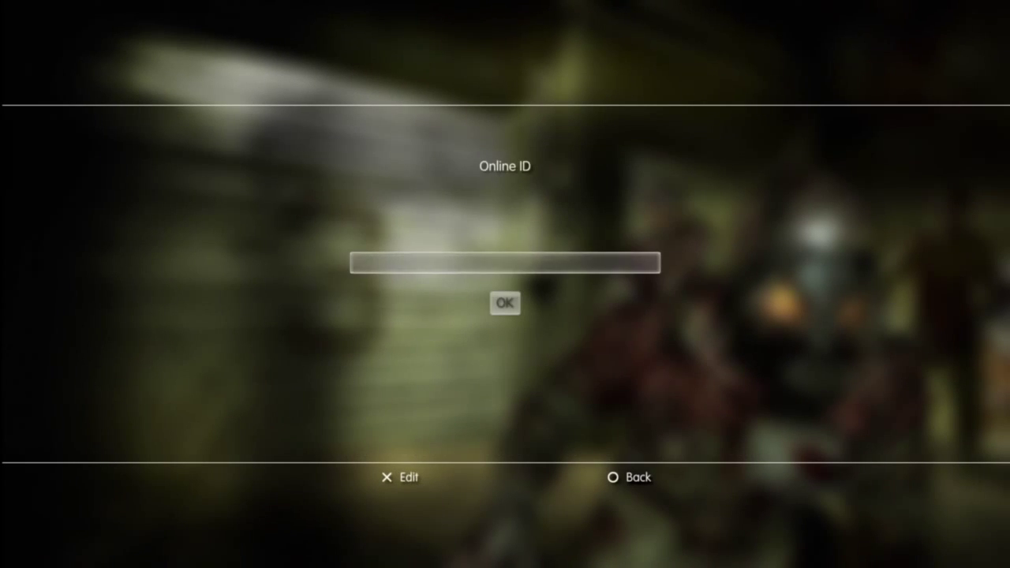
key("Return")
key("Left")
key("Down")
key("Down")
key("Down")
key("Down")
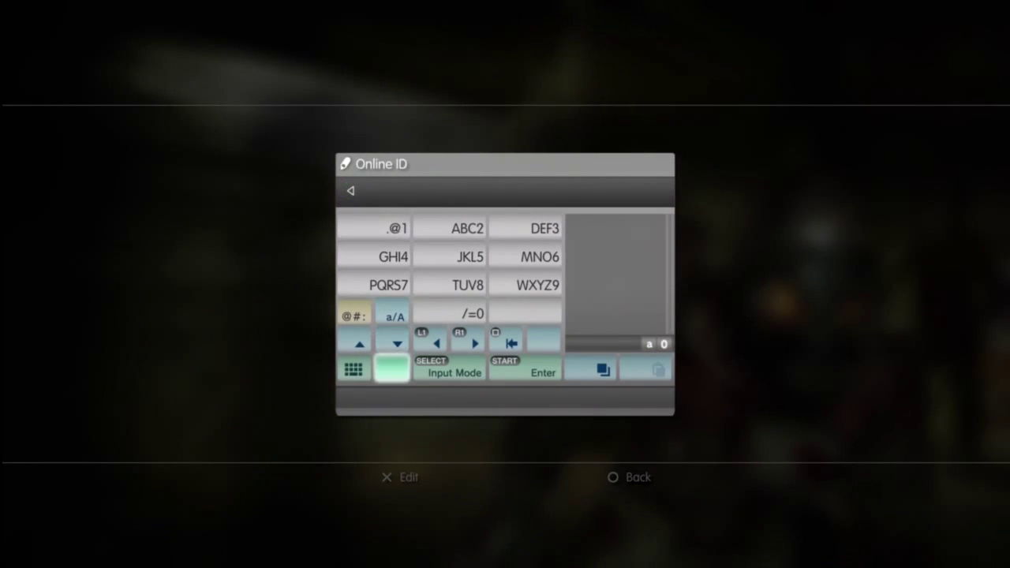
key("Left")
key("Return")
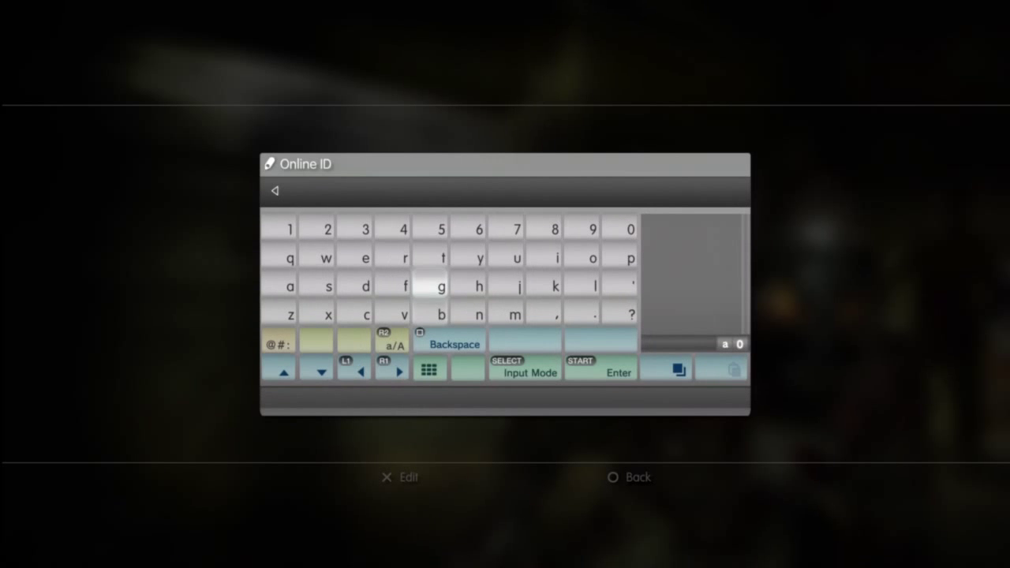
key("Right")
key("Return")
key("Up")
key("Left")
- Enter the friend's Online ID as recipient and type the subject 'see me online?'
key("Return")
key("shift")
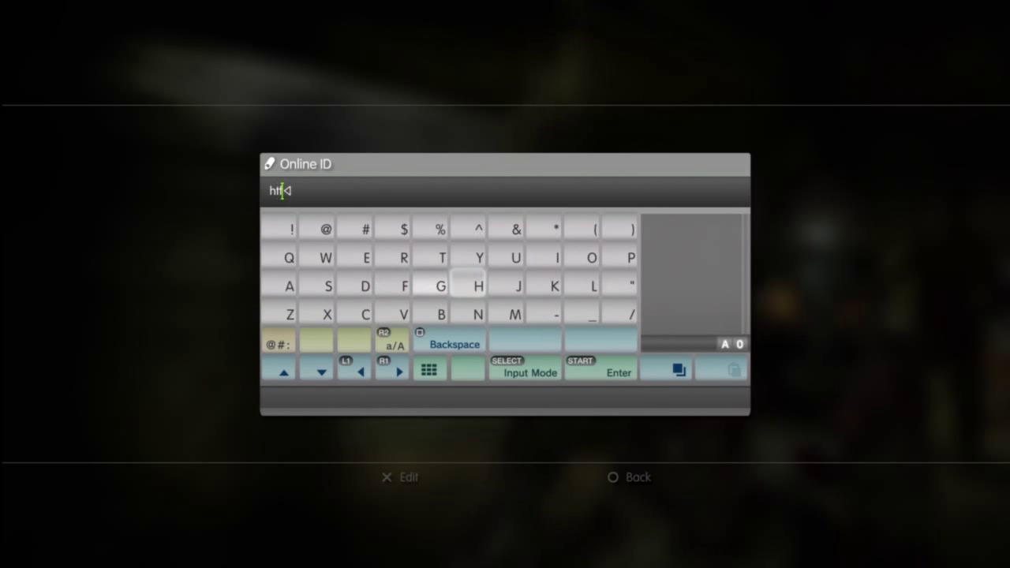
key("Right")
key("Right")
key("Right")
key("Left")
key("Down")
key("Right")
key("Return")
key("Left")
key("Left")
key("Left")
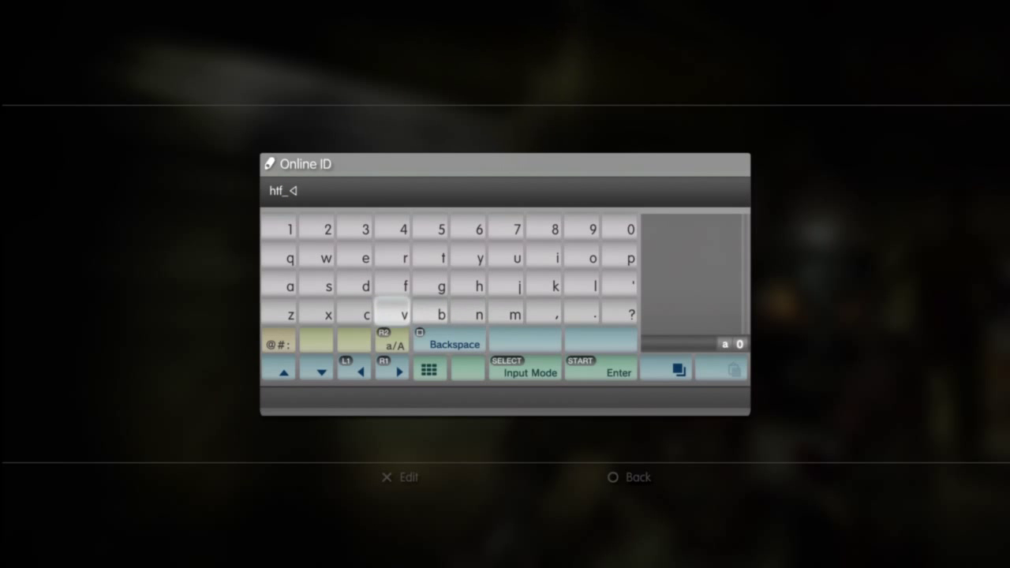
key("Up")
key("Return")
key("Right")
key("Right")
key("Right")
key("Right")
type("lipp")
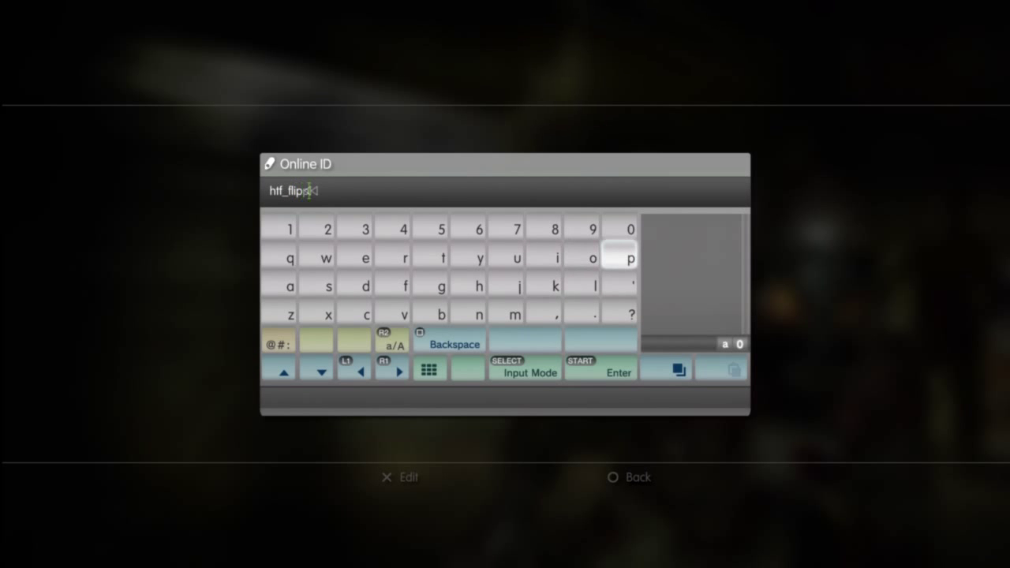
type("yf")
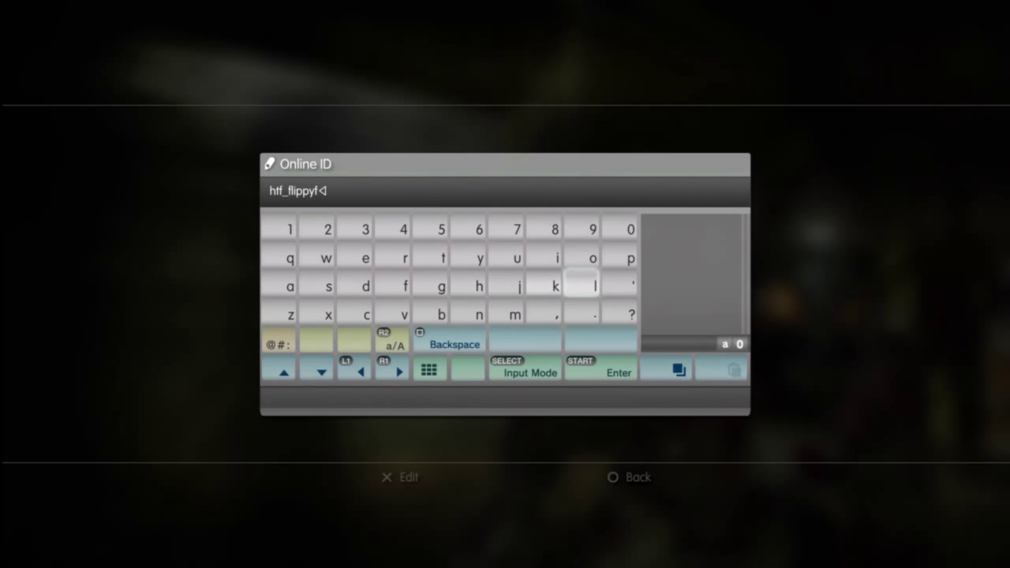
type("loppy")
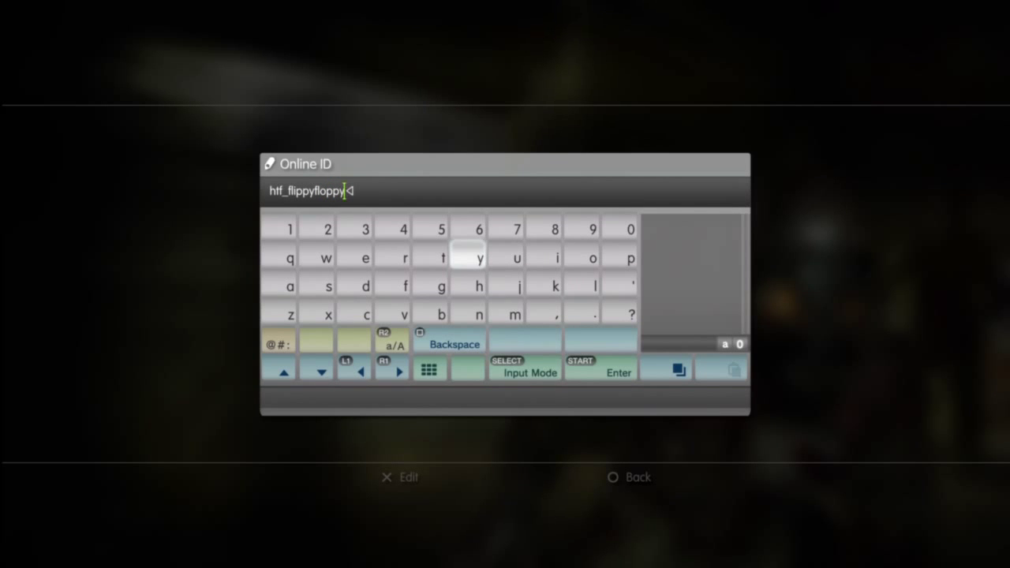
key("Return")
key("Return")
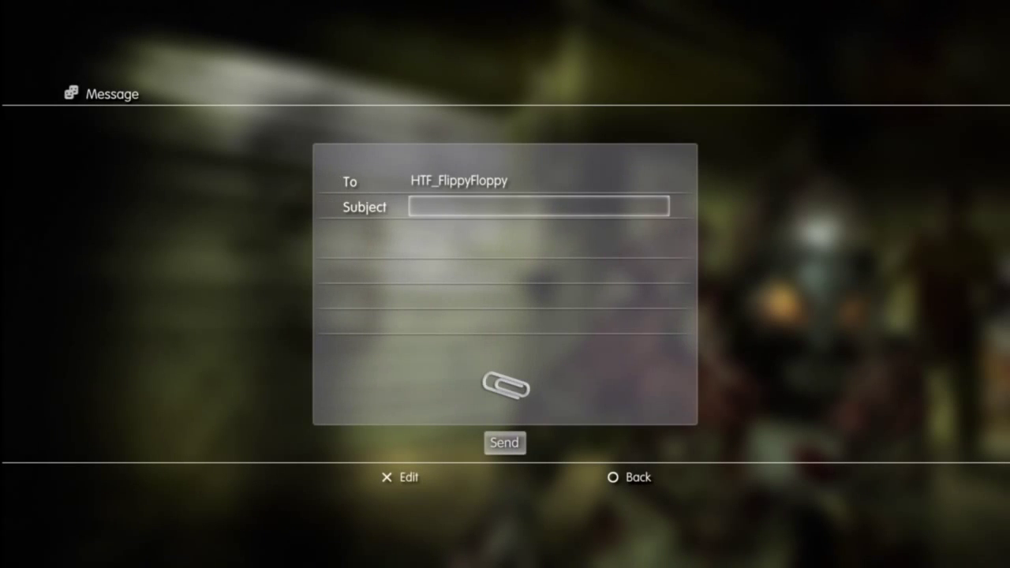
key("Return")
type("s")
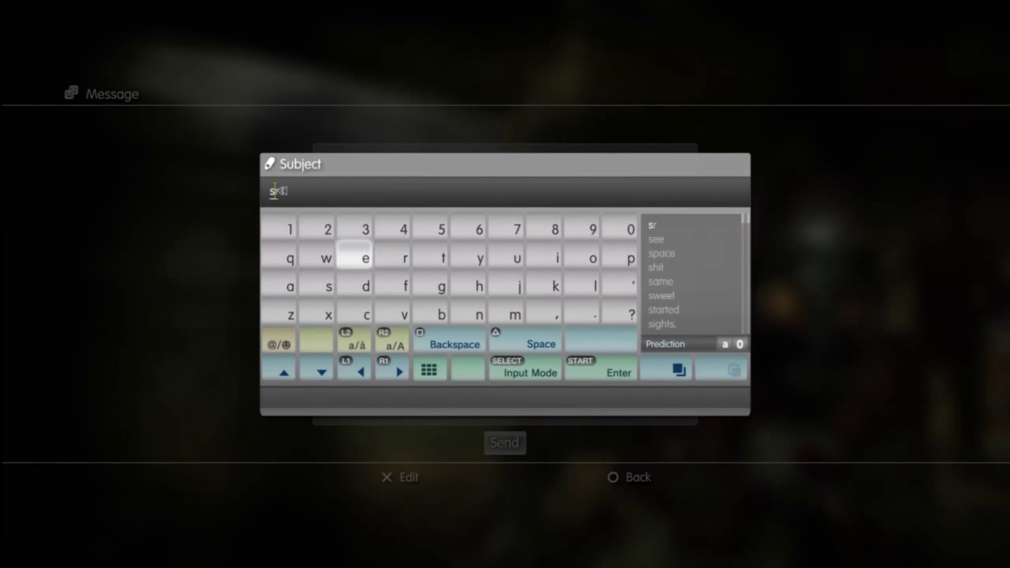
type("ee me ")
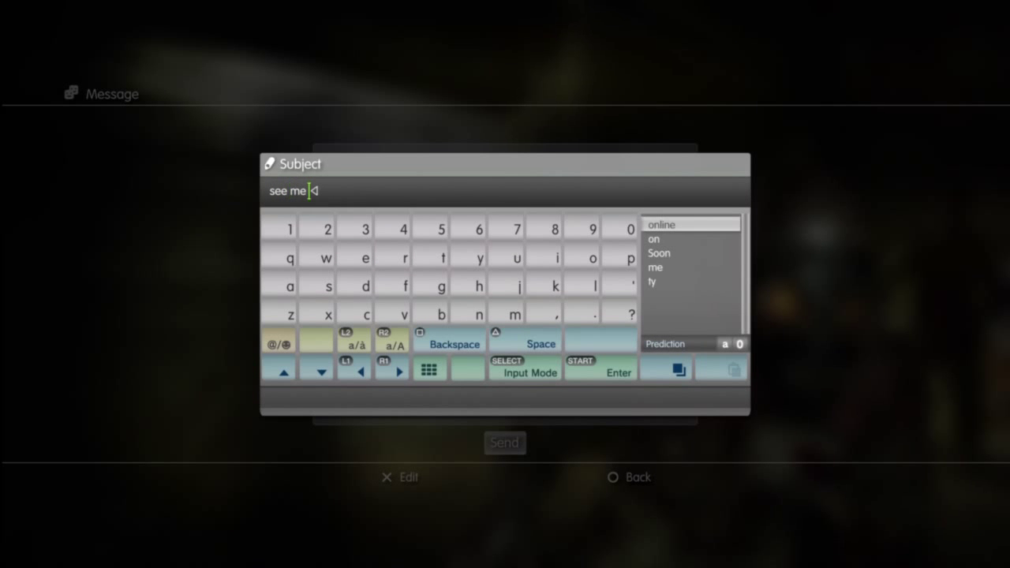
type("online?")
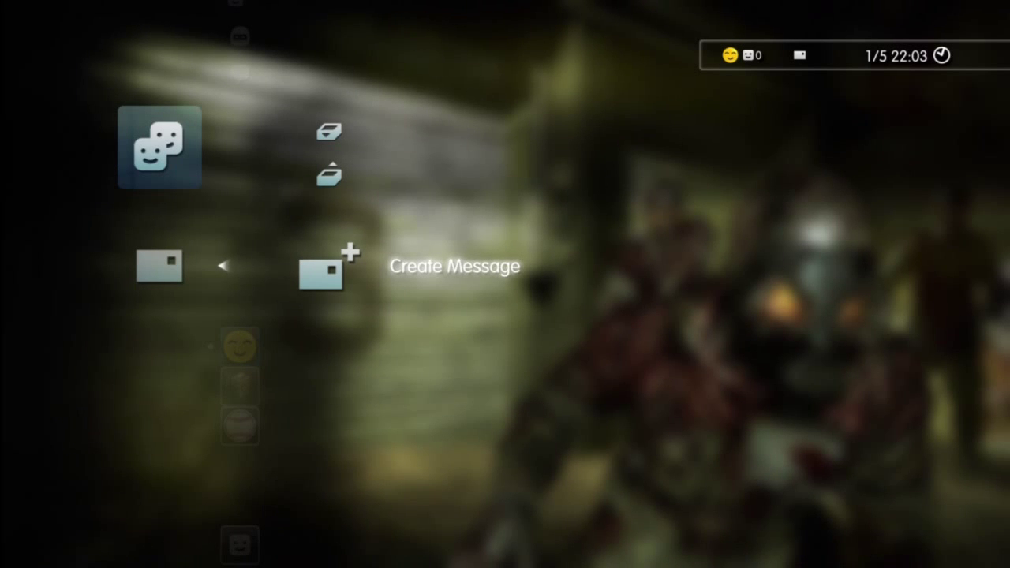
- Leave the Message Box, scroll down the friend list, and move left to the Game category
key("Up")
key("Up")
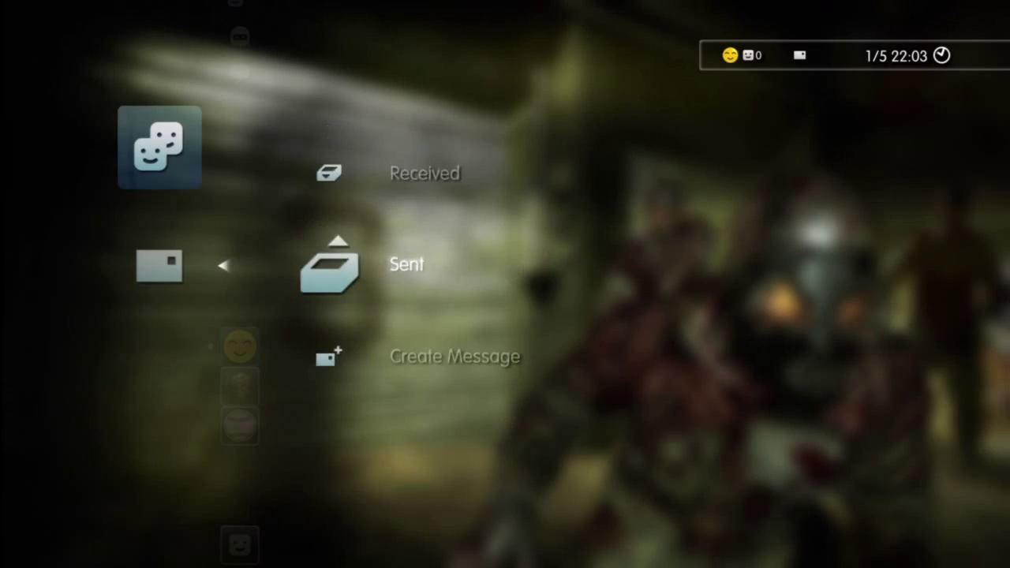
key("Left")
key("Down")
key("Down")
key("Down")
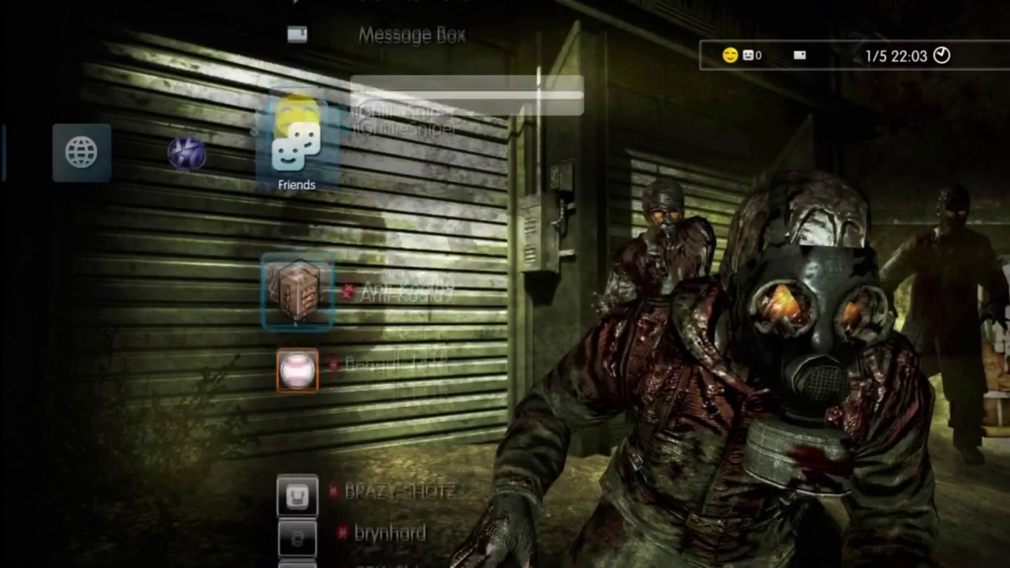
key("Down")
key("Down")
key("Down")
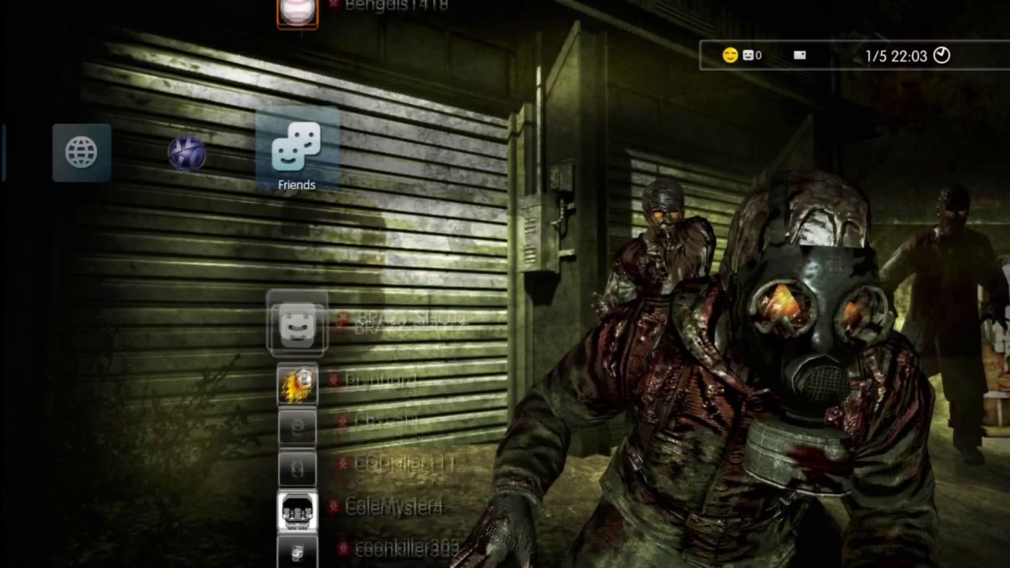
key("Down")
key("Down")
key("Down")
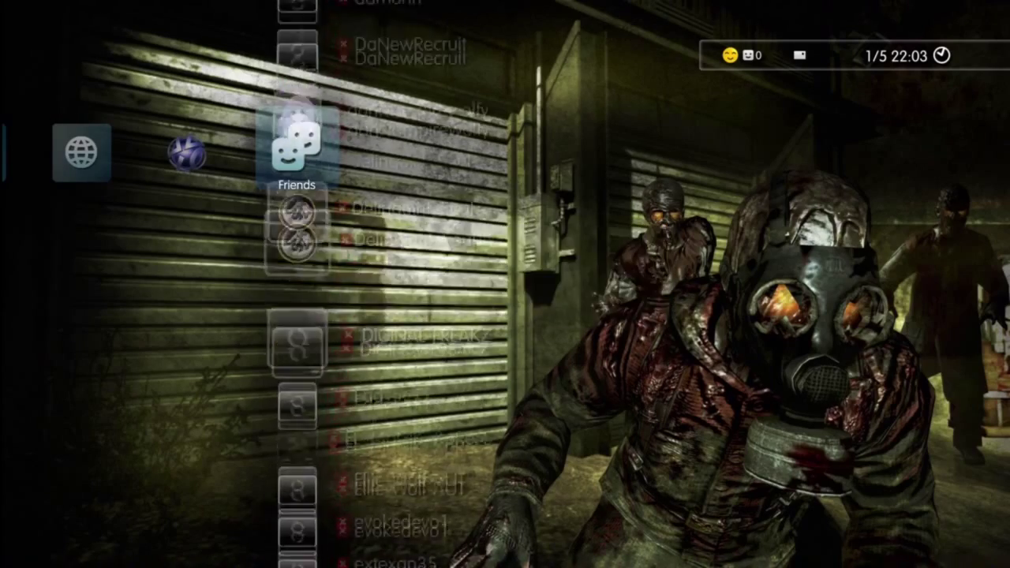
key("Down")
key("Down")
key("Down")
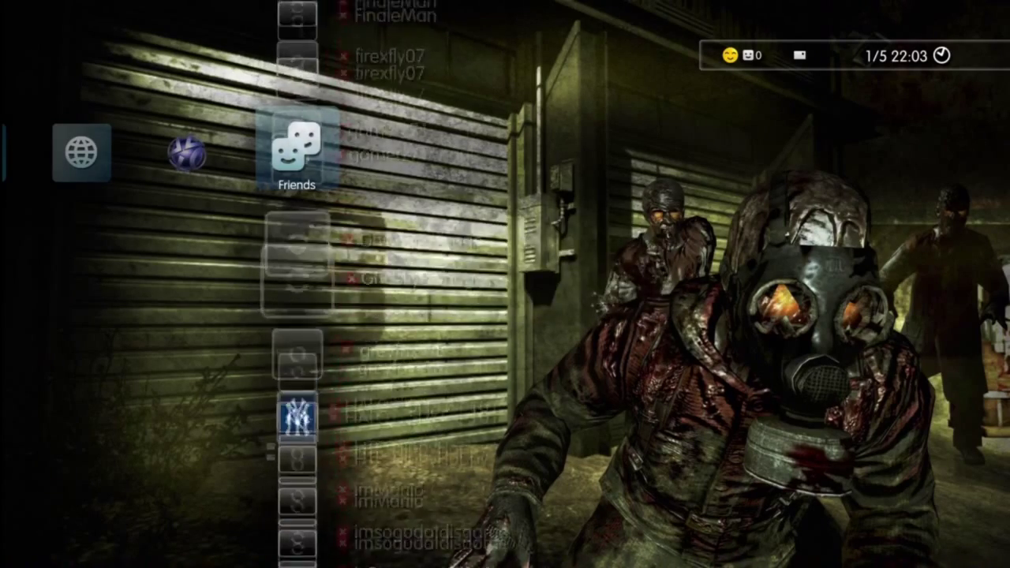
key("Down")
key("Down")
key("Down")
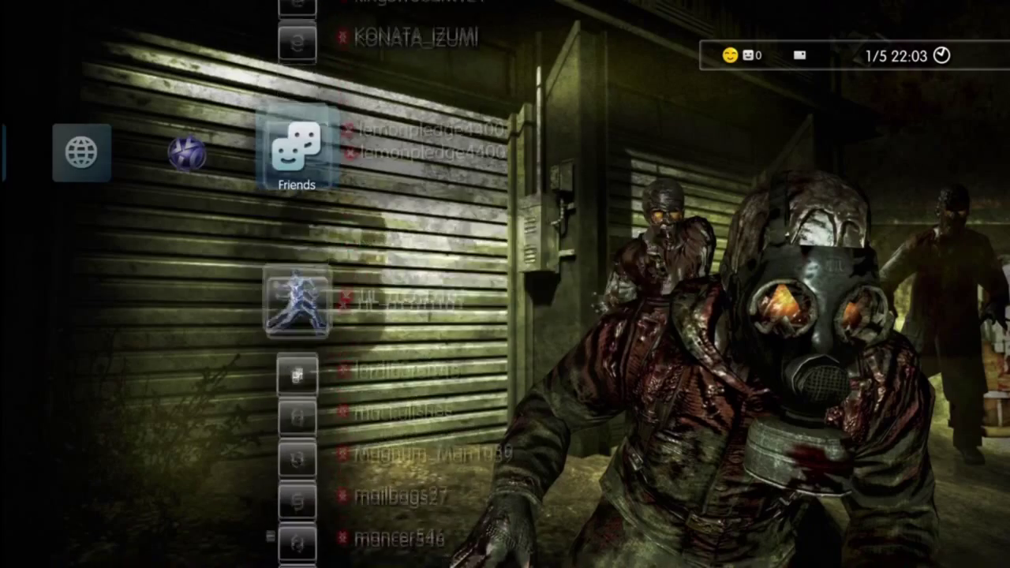
key("Down")
key("Down")
key("Down")
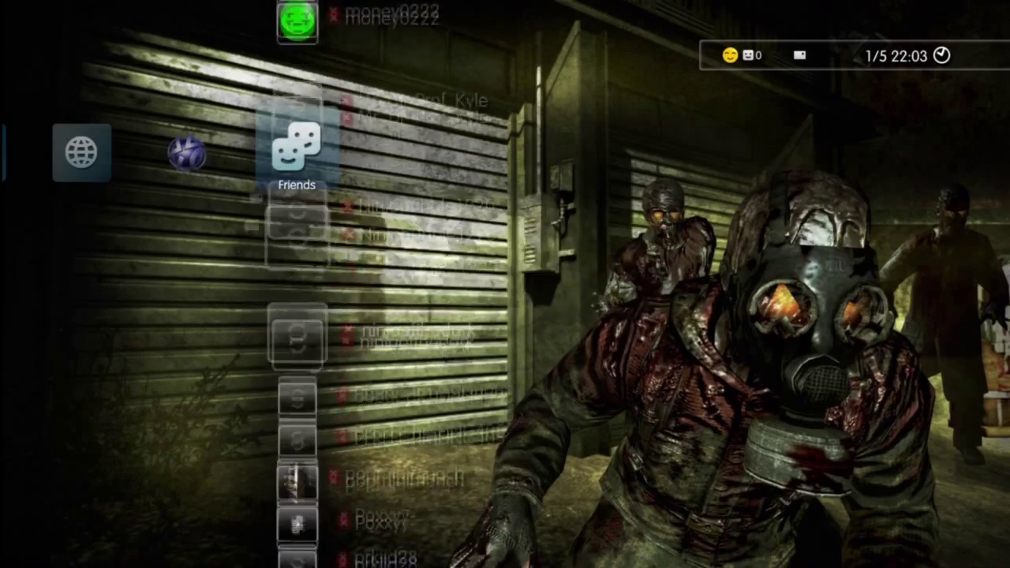
key("Left")
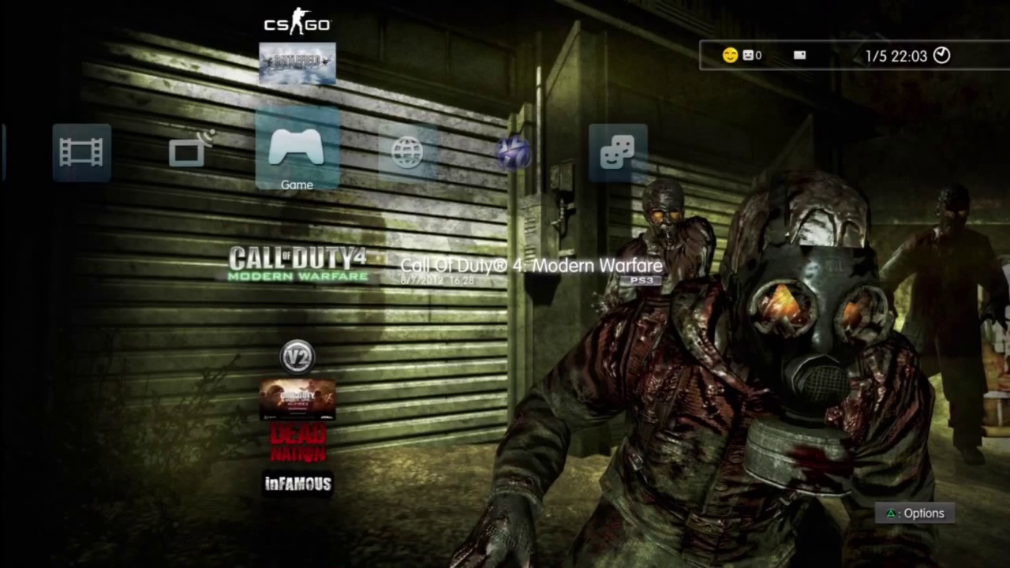
- Return to Friends and scroll the friend list up to the top and back down
key("Right")
key("Left")
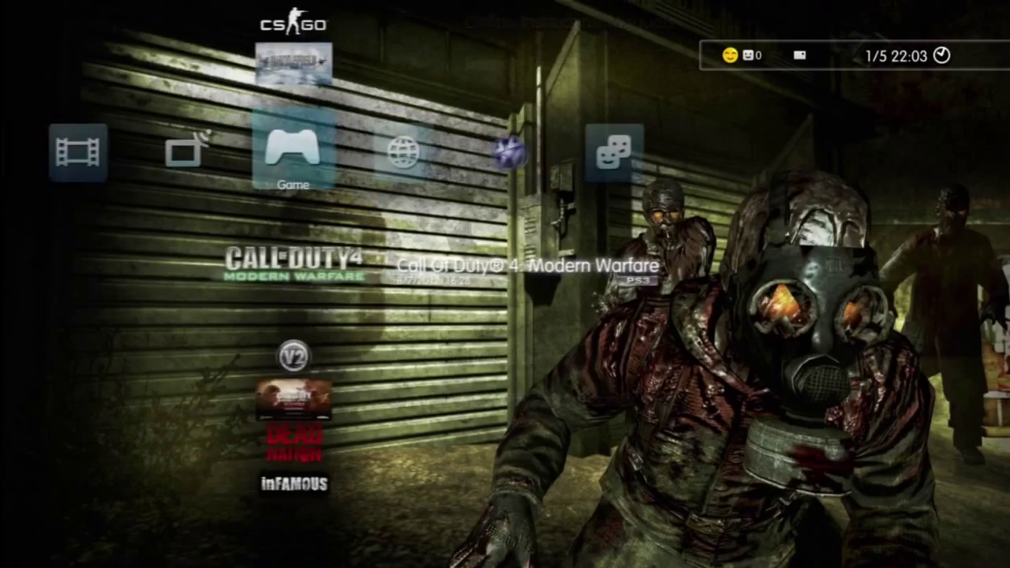
key("Right")
key("Right")
key("Right")
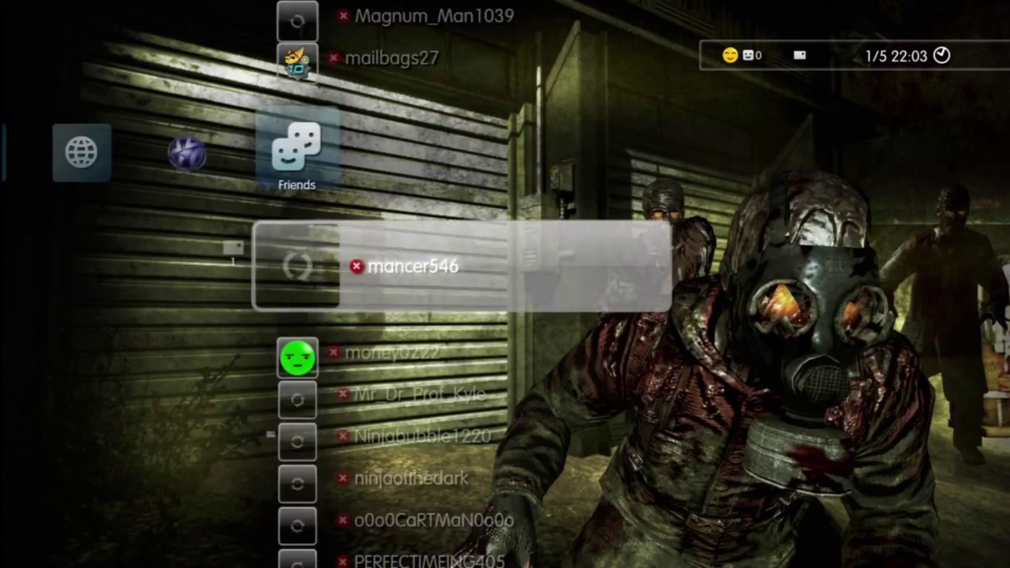
key("Up")
key("Up")
key("Up")
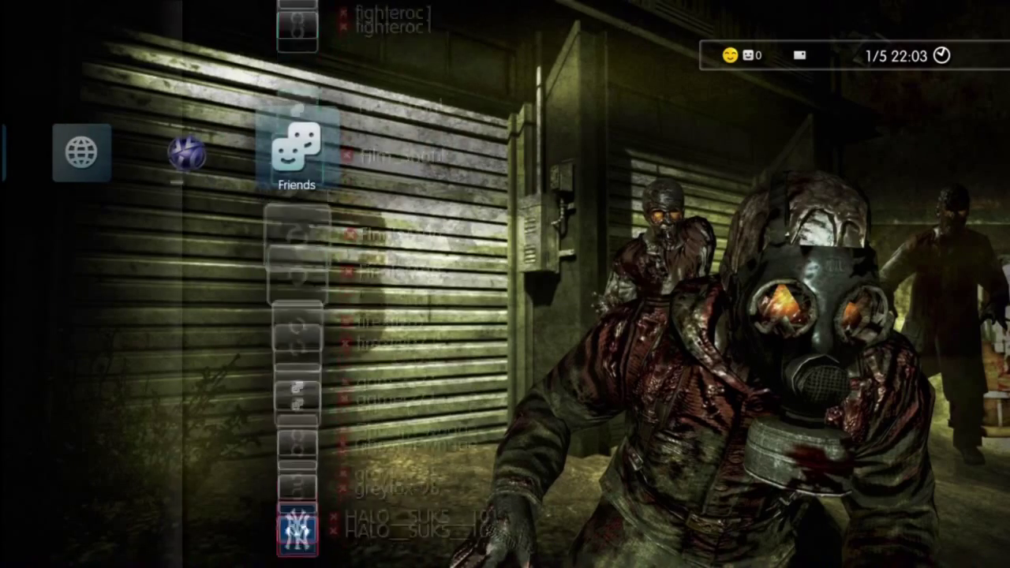
key("Up")
key("Up")
key("Up")
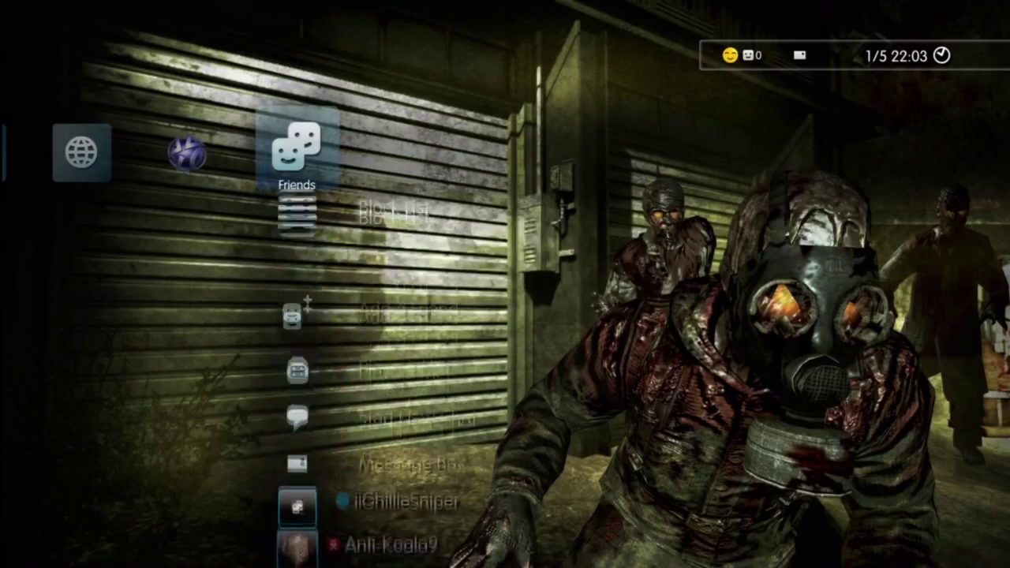
key("Down")
key("Down")
key("Down")
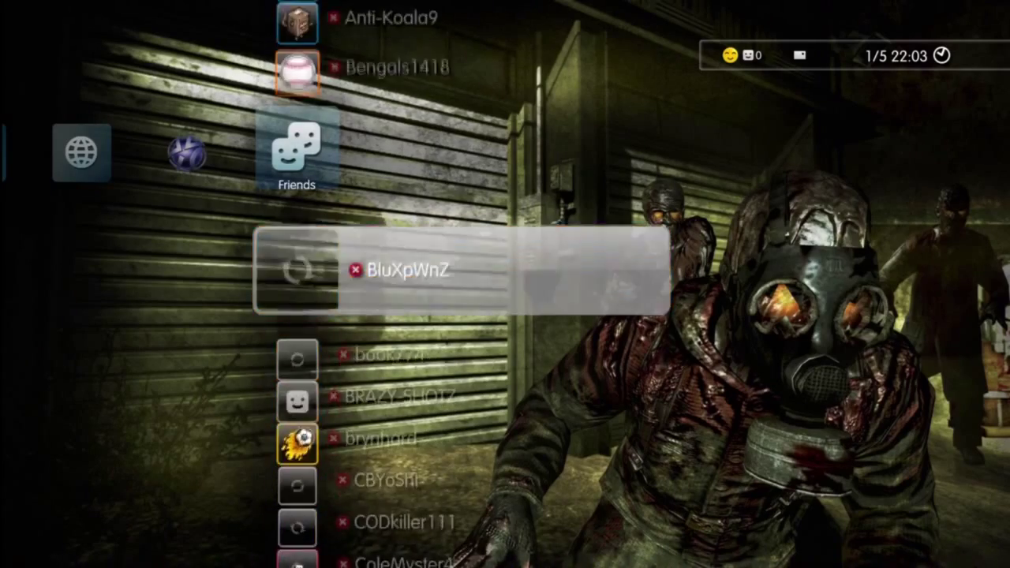
key("Down")
key("Down")
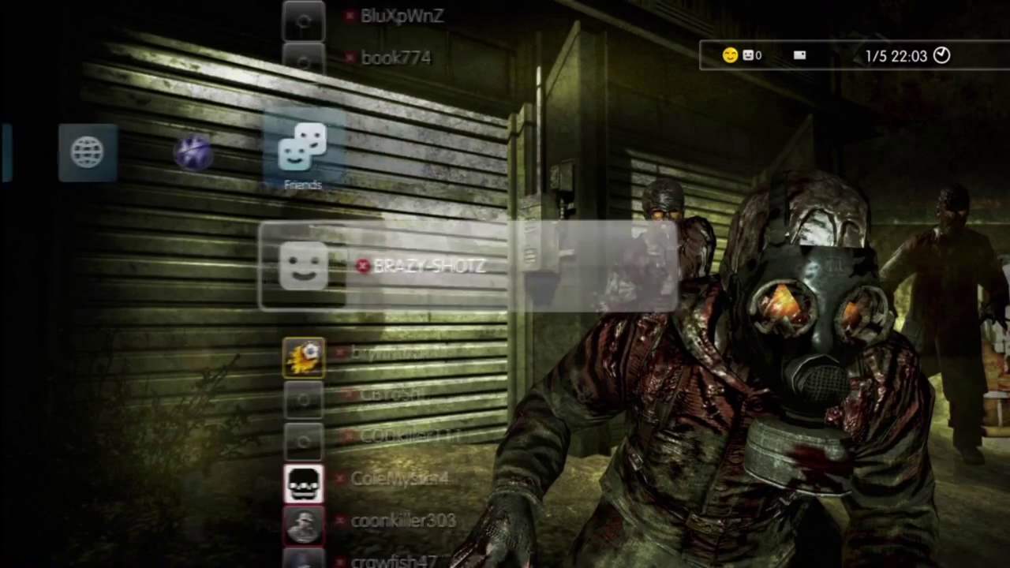
- Briefly visit PlayStation Network, return to Friends, and open the Message Box
key("Left")
key("Right")
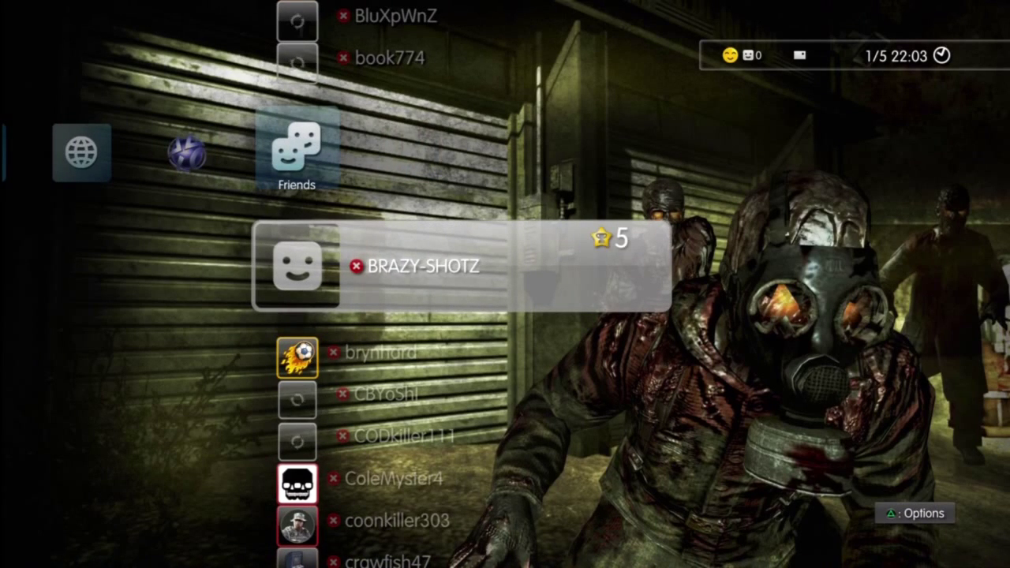
key("Up")
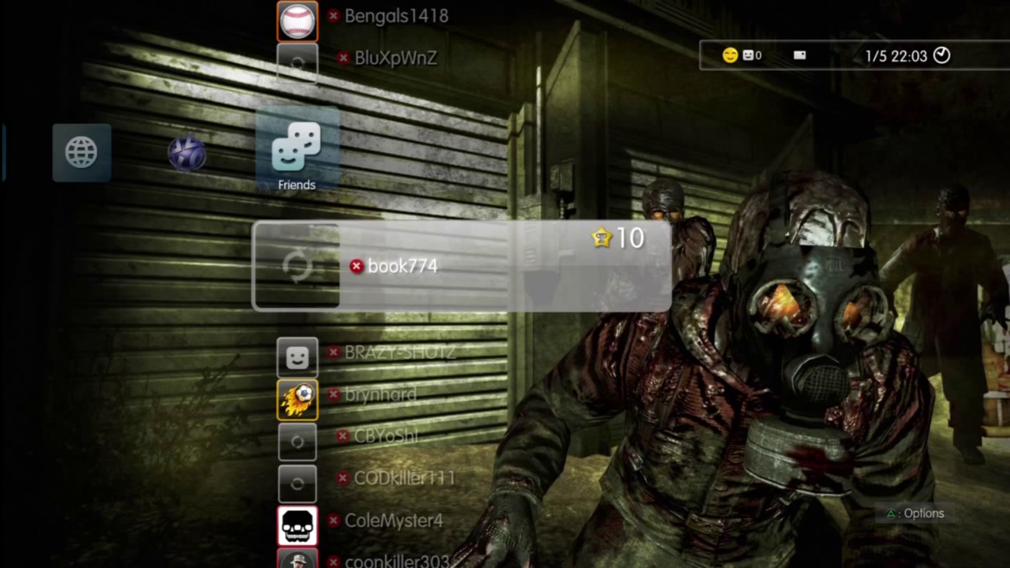
key("Up")
key("Up")
key("Up")
key("Up")
key("Up")
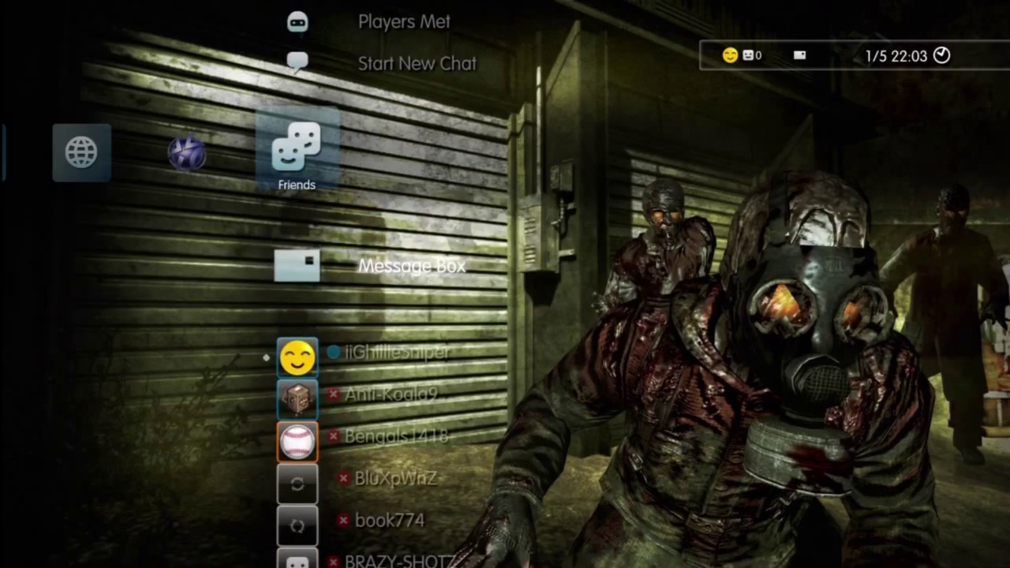
key("Return")
key("Return")
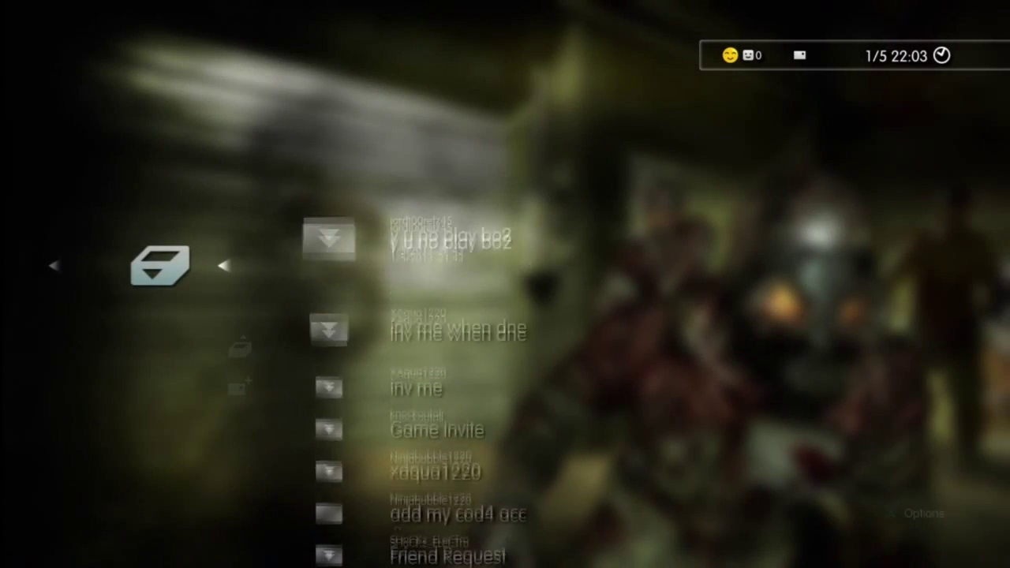
key("Down")
key("Down")
key("Down")
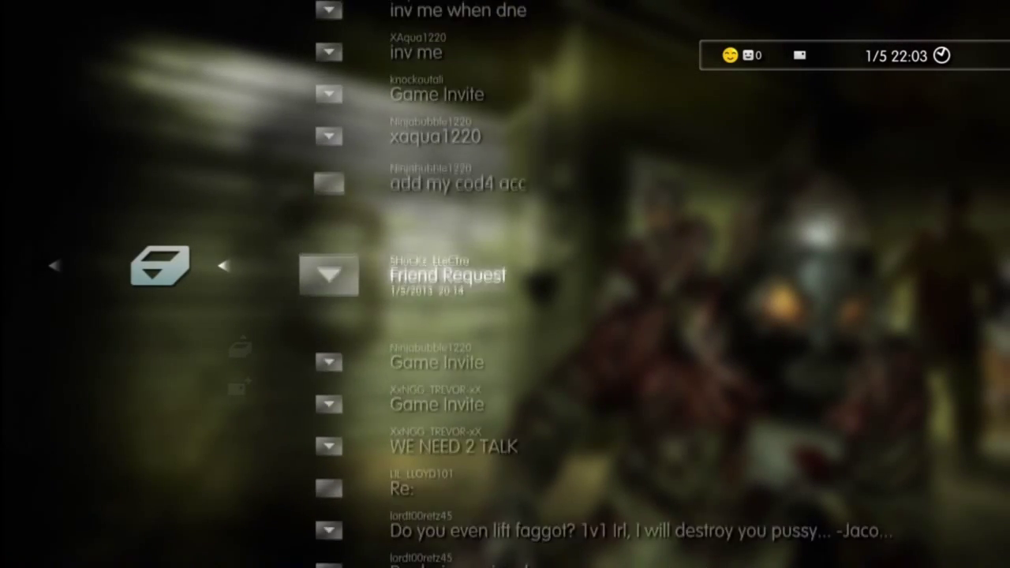
key("Down")
key("Down")
key("Down")
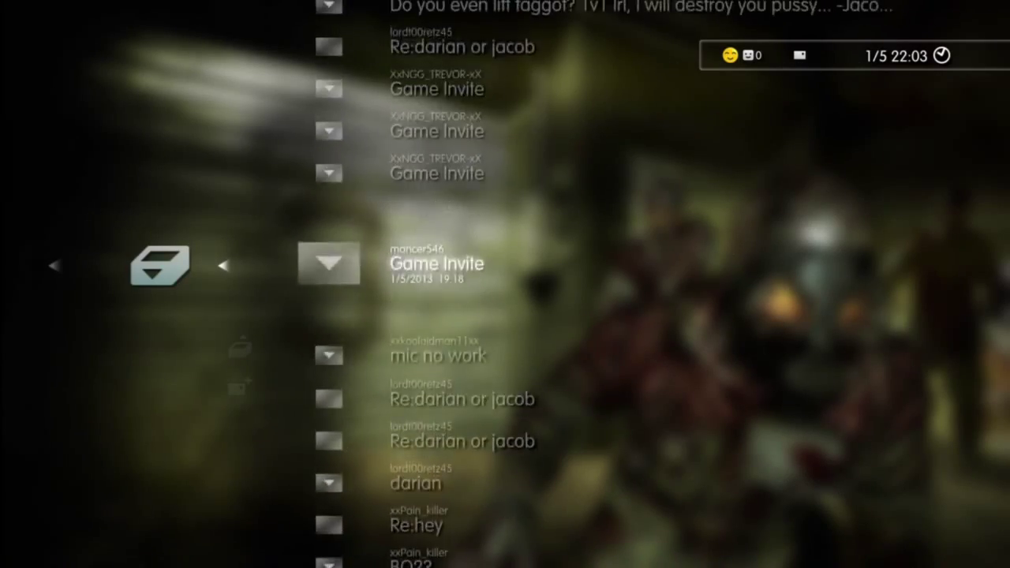
key("Up")
key("Up")
key("Up")
key("Up")
key("Down")
key("Down")
key("Down")
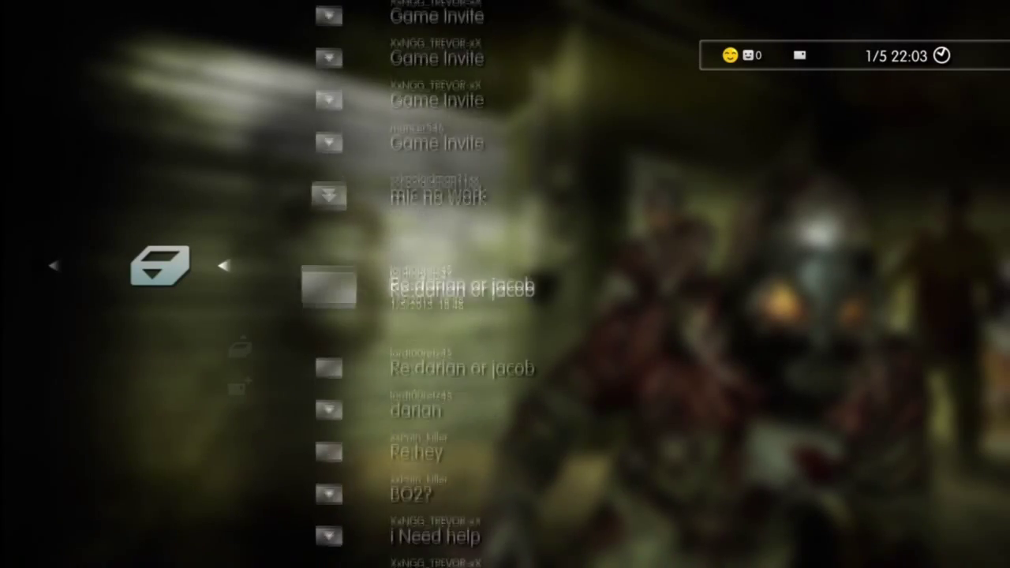
key("Left")
key("Left")
key("Down")
key("Down")
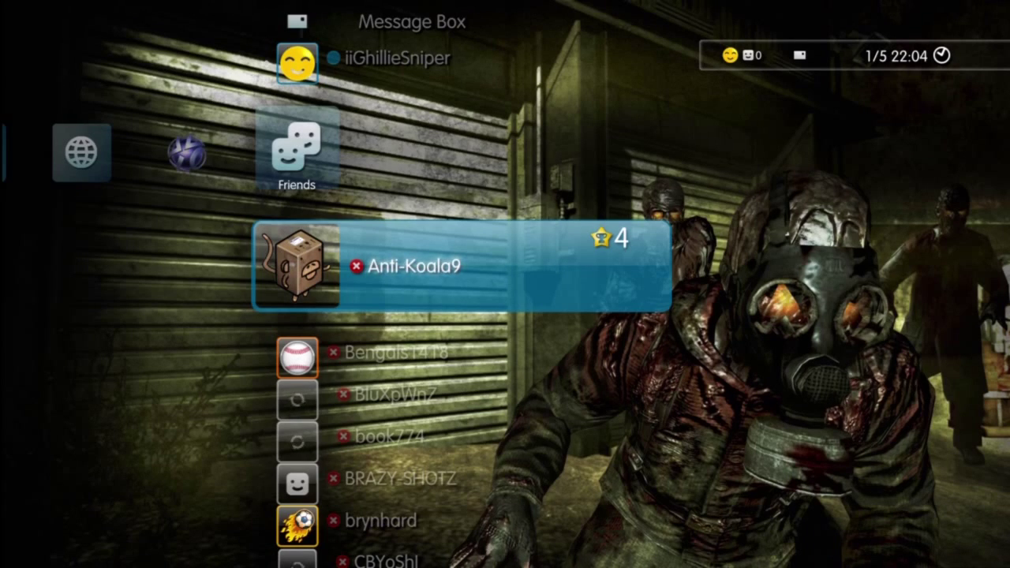
key("Up")
key("Up")
key("Up")
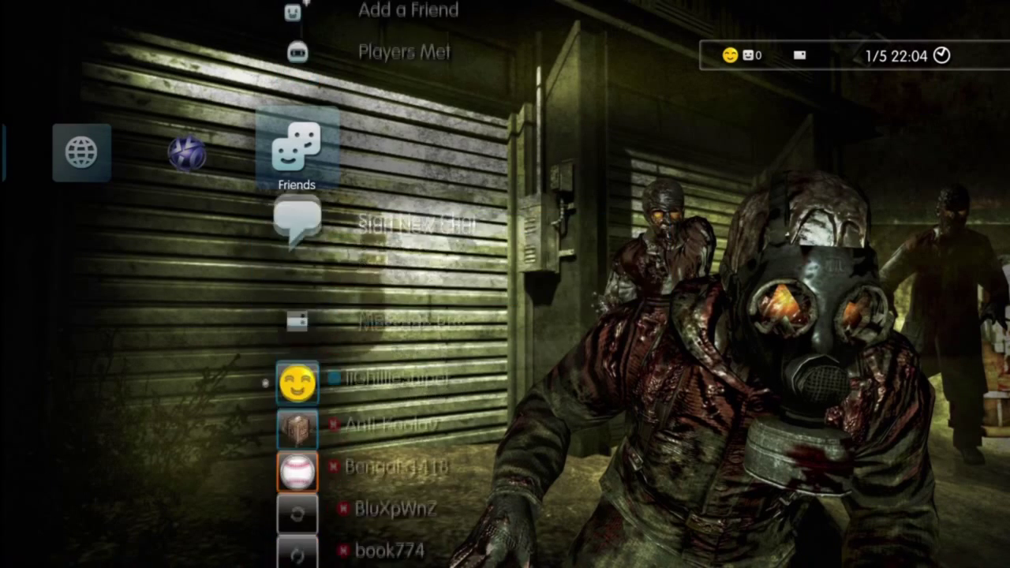
key("Down")
key("Down")
key("Down")
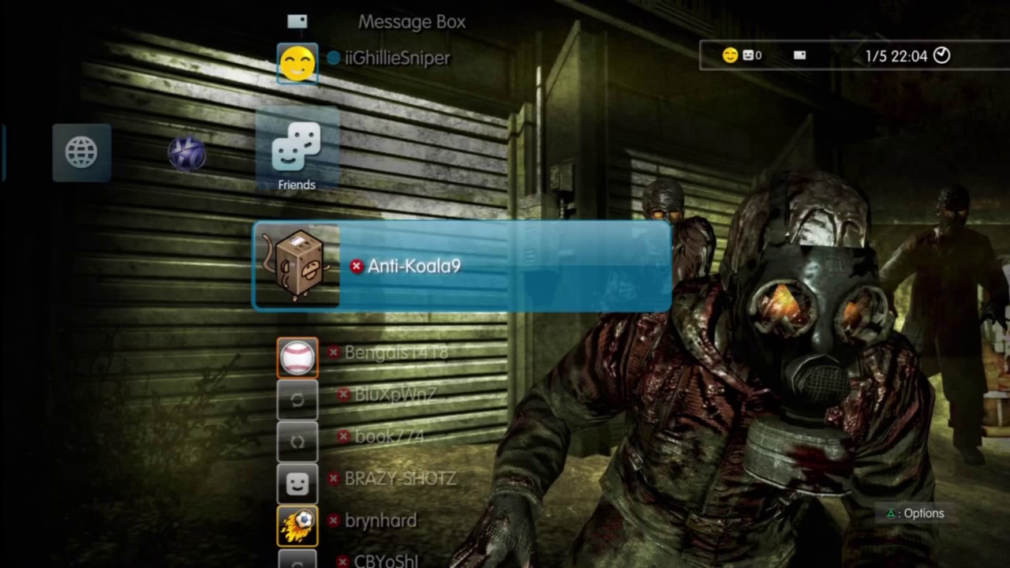
key("Up")
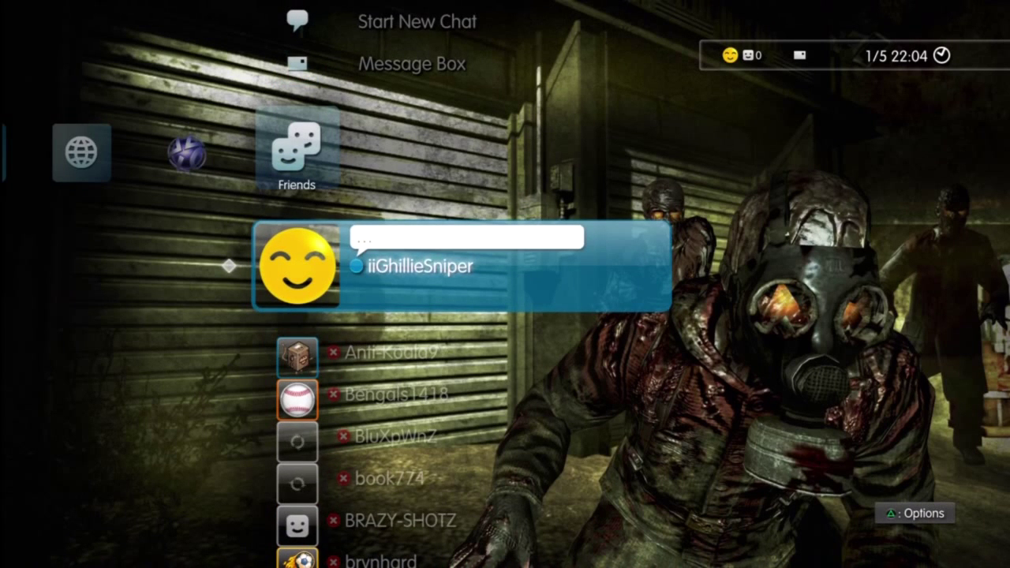